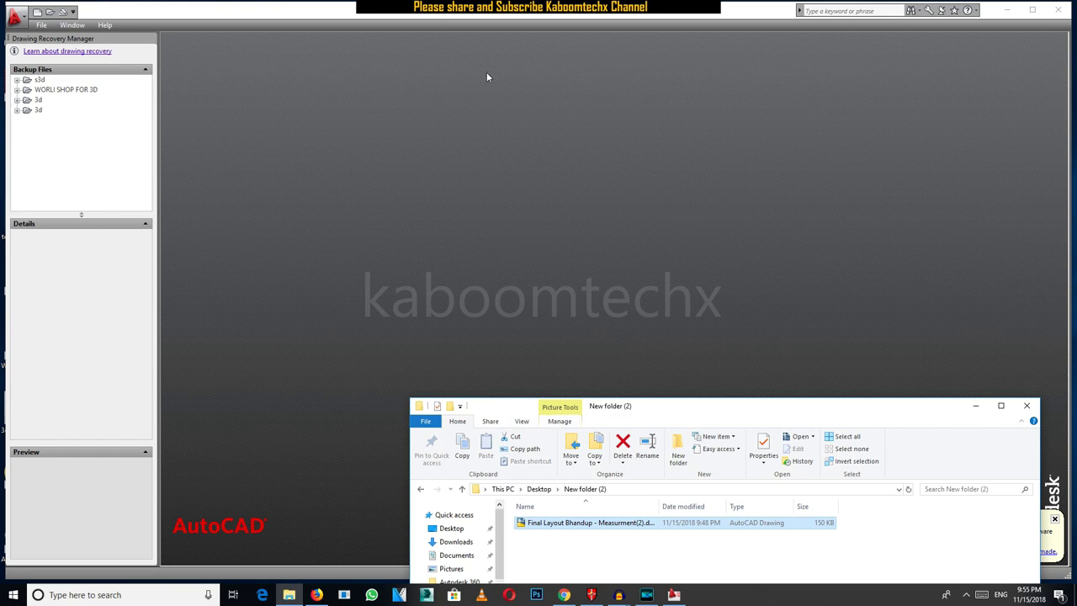
Load the newer layout DWG into AutoCAD and bring forward its version-refusal alert
{"action": "left_click_drag", "start_coordinate": [634, 526], "coordinate": [522, 303]}
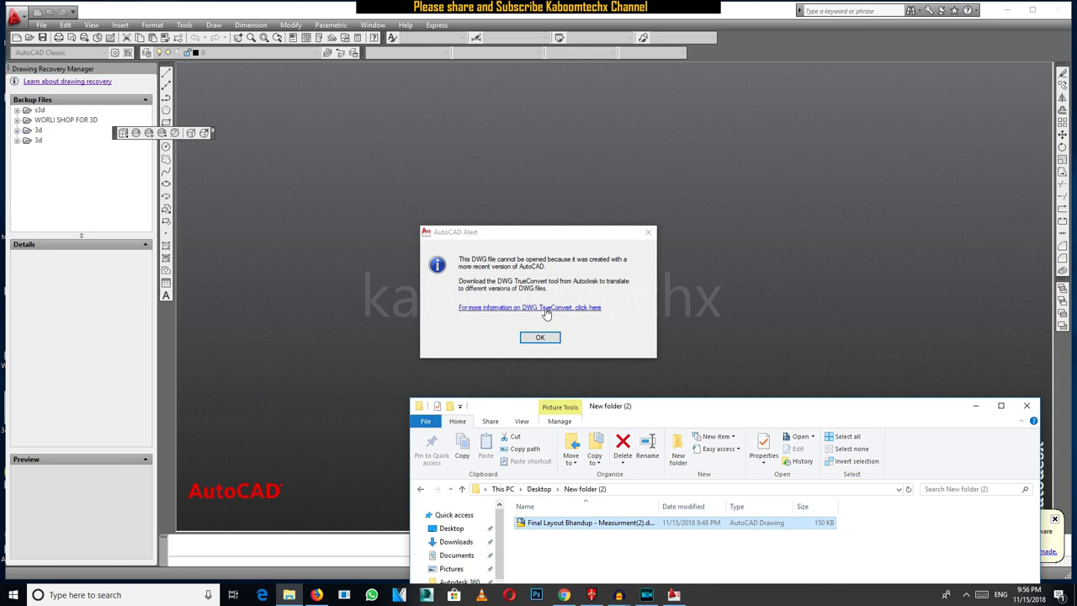
{"action": "left_click", "coordinate": [546, 313]}
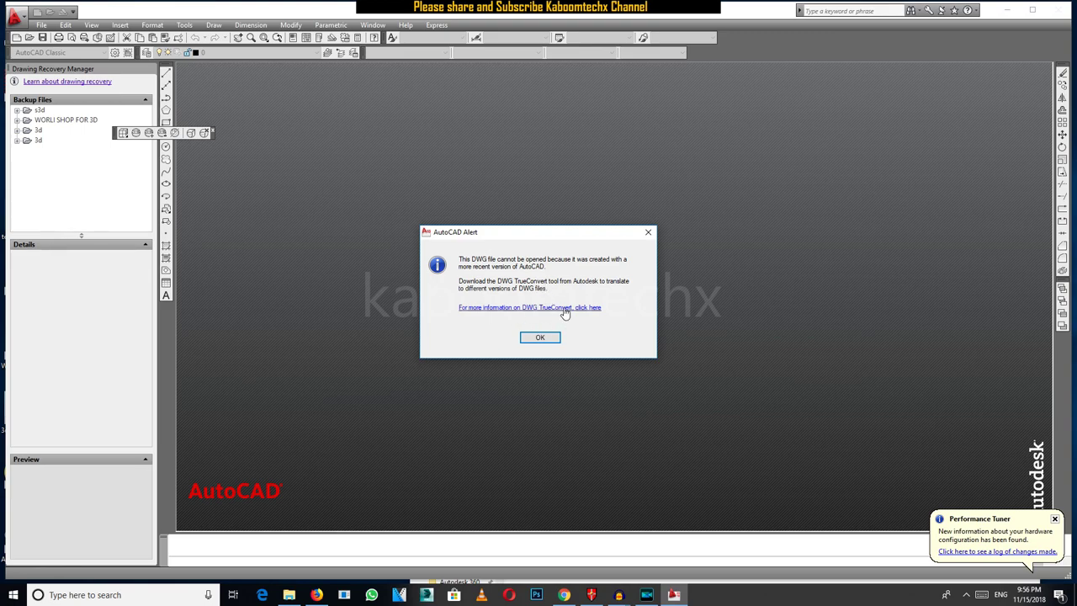
Follow the DWG TrueConvert link to Compare DWG viewers and reach the DWG TrueView download options
{"action": "left_click", "coordinate": [559, 307]}
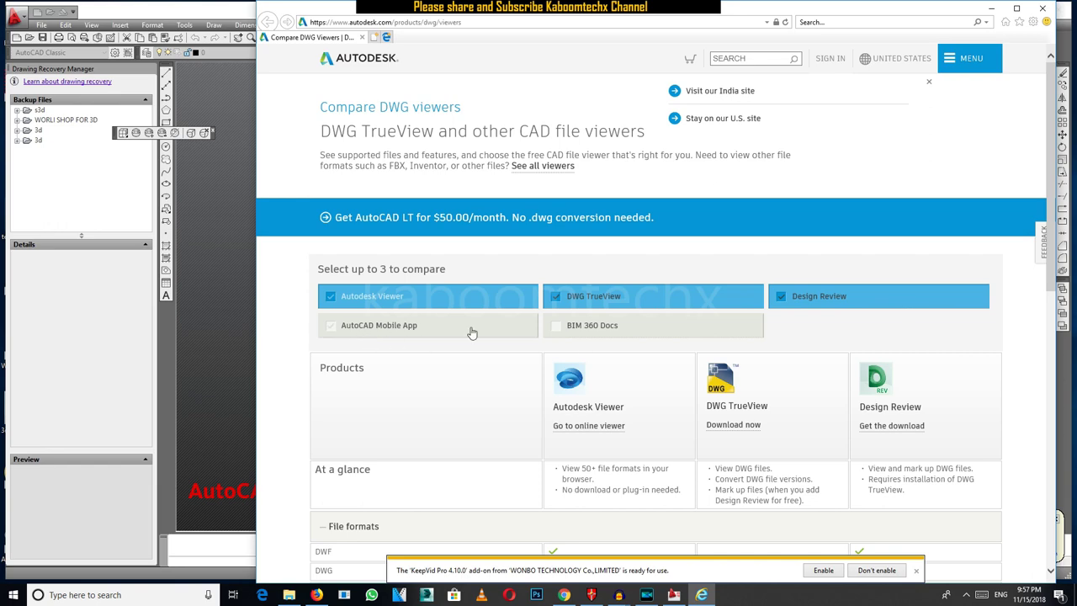
{"action": "left_click", "coordinate": [339, 331]}
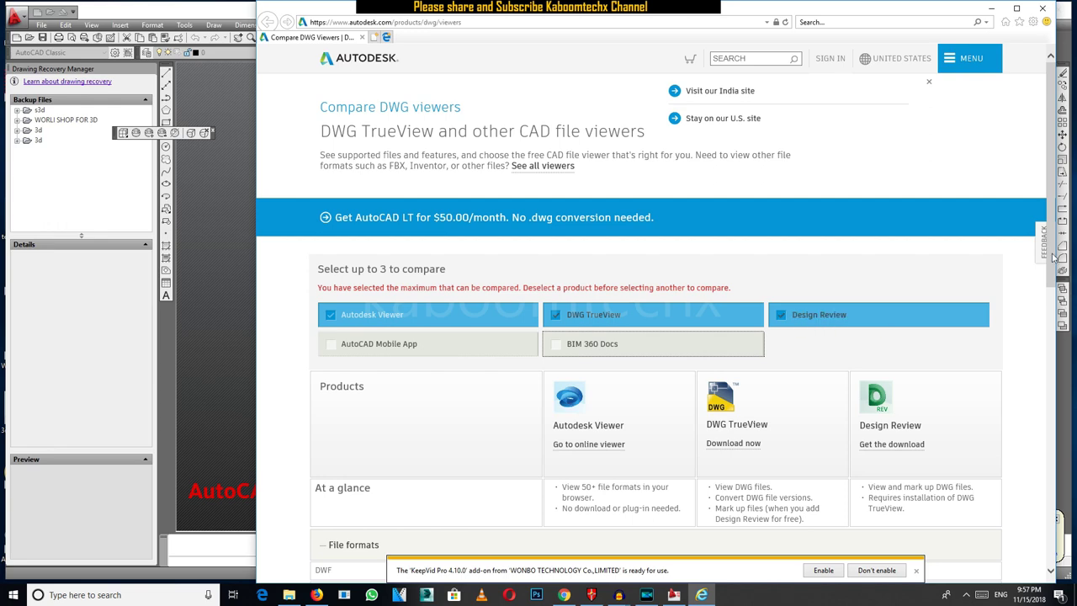
{"action": "left_click_drag", "start_coordinate": [1055, 249], "coordinate": [1073, 418]}
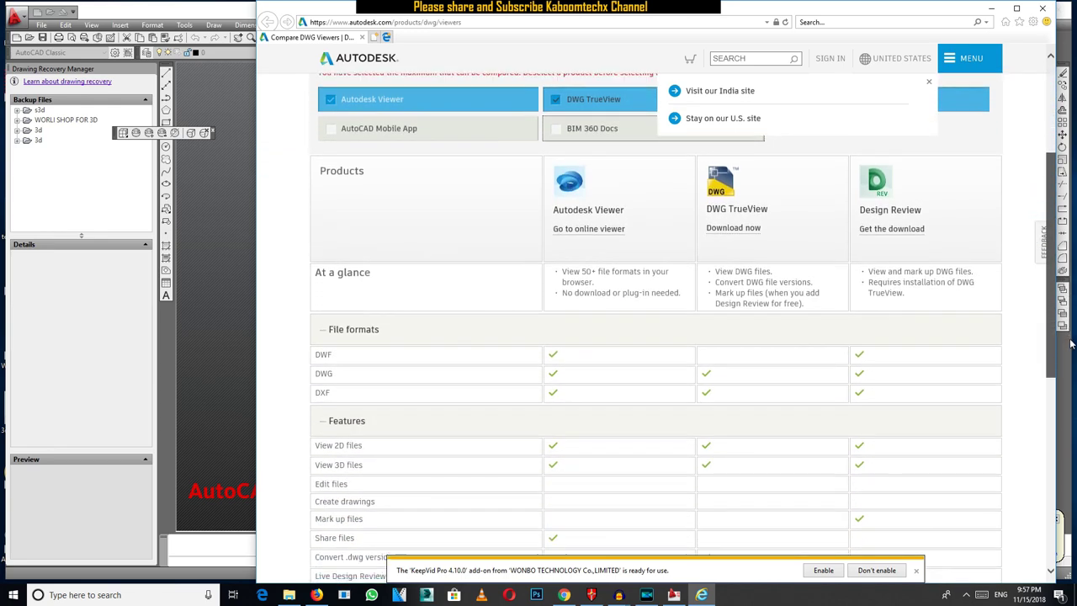
{"action": "left_click_drag", "start_coordinate": [1073, 418], "coordinate": [1074, 454]}
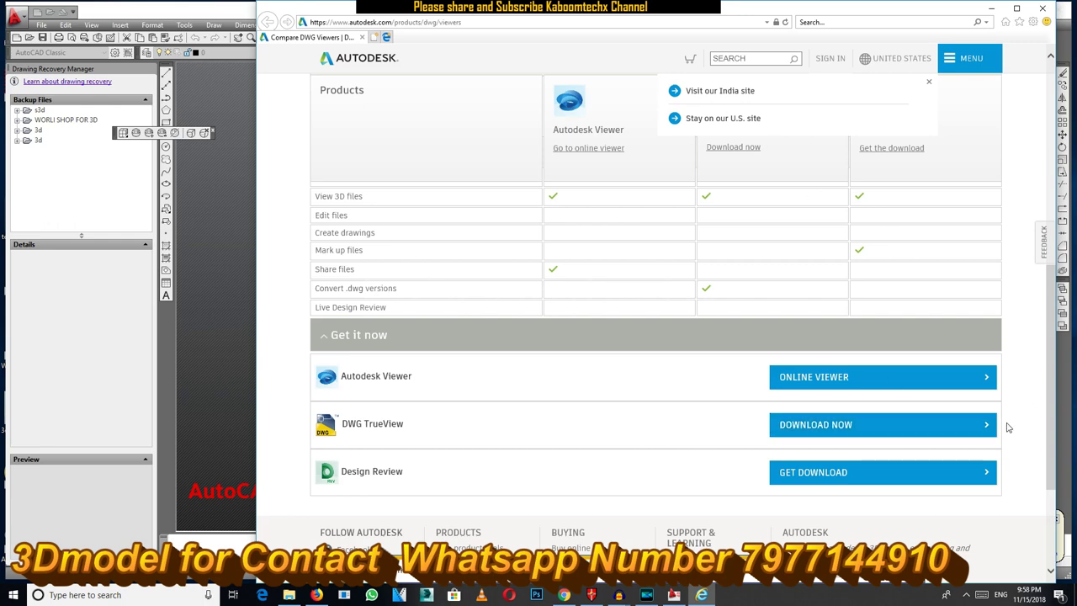
{"action": "left_click", "coordinate": [988, 428]}
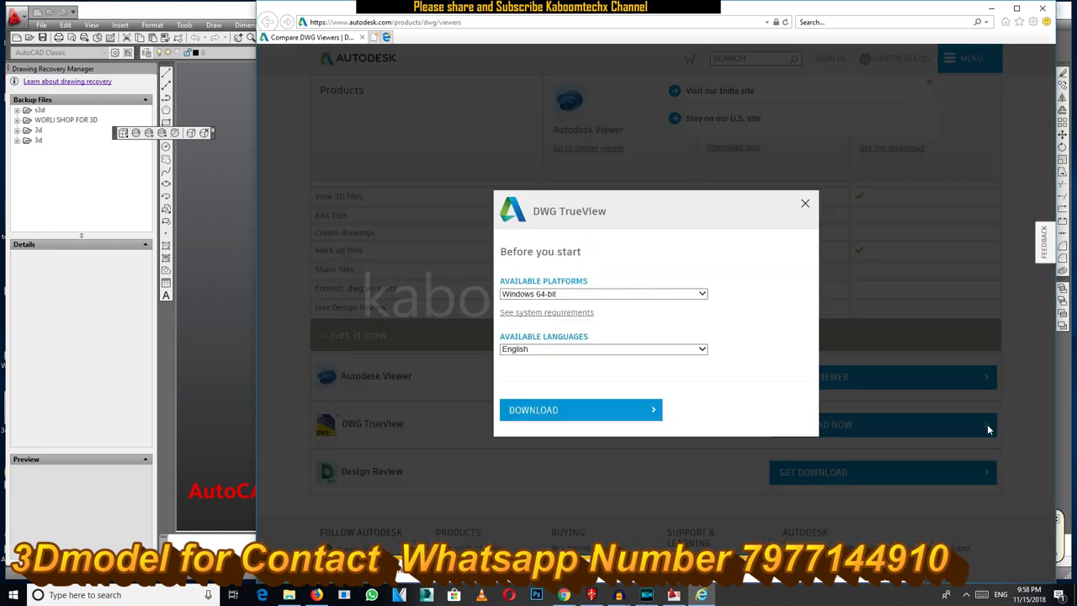
Download DWG TrueView for Windows 64-bit in English
{"action": "left_click", "coordinate": [564, 295]}
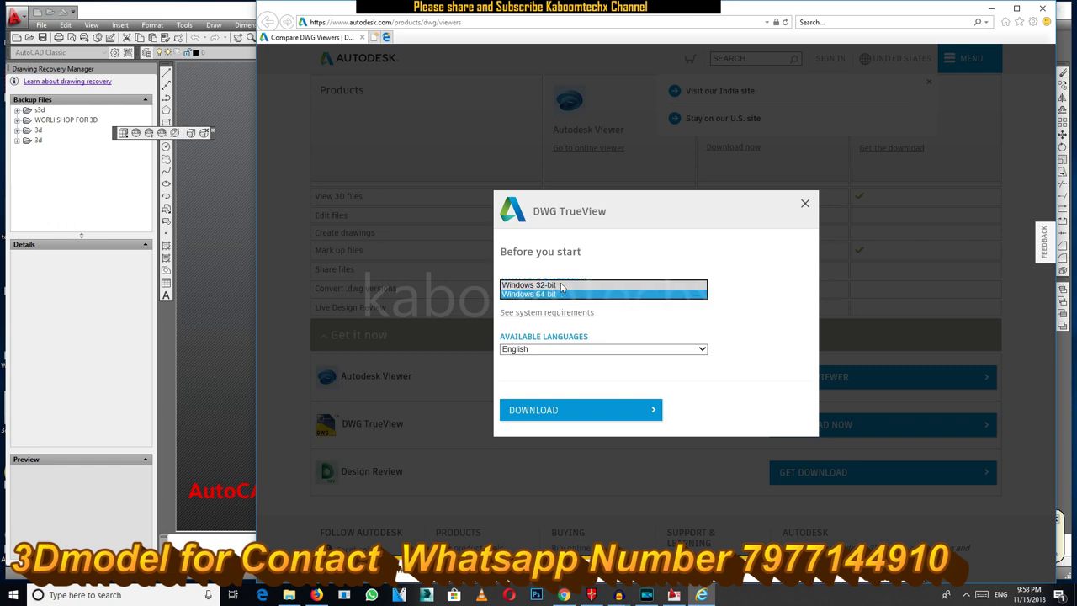
{"action": "left_click", "coordinate": [562, 286]}
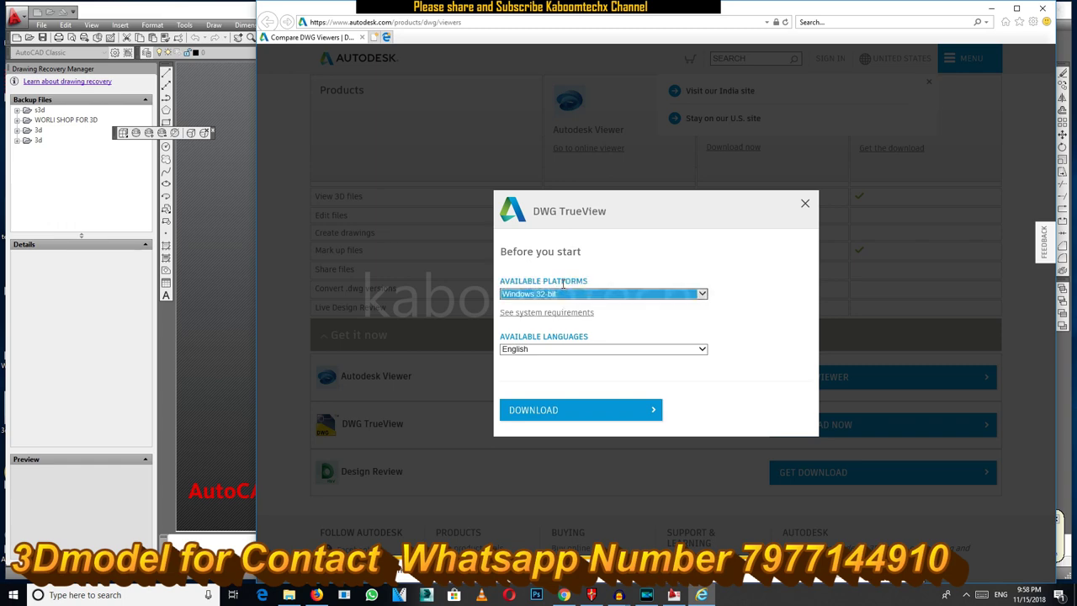
{"action": "left_click", "coordinate": [565, 294]}
{"action": "left_click", "coordinate": [552, 307]}
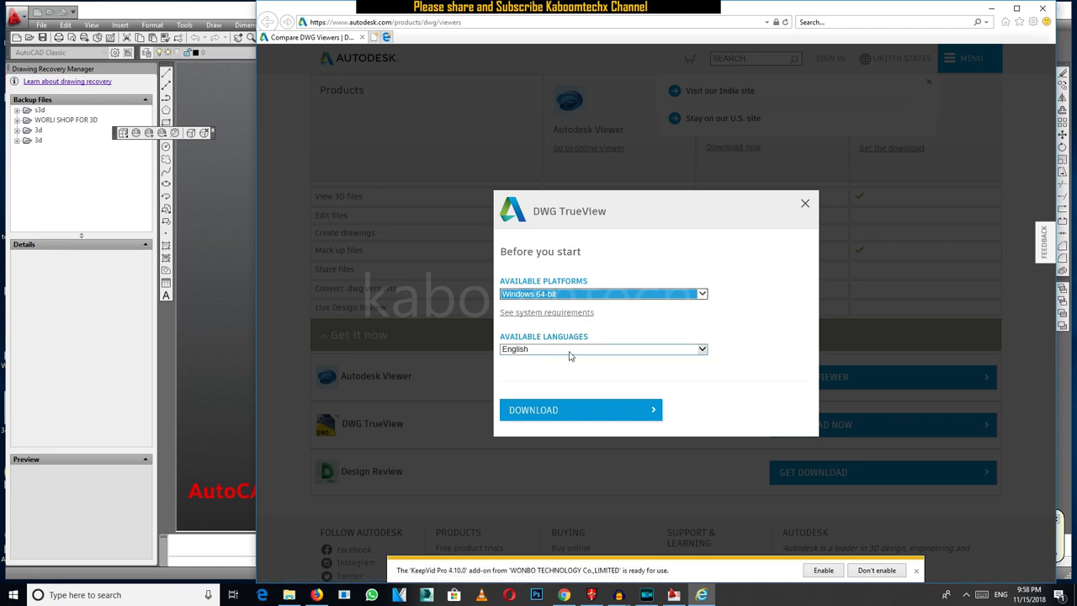
{"action": "left_click", "coordinate": [567, 352]}
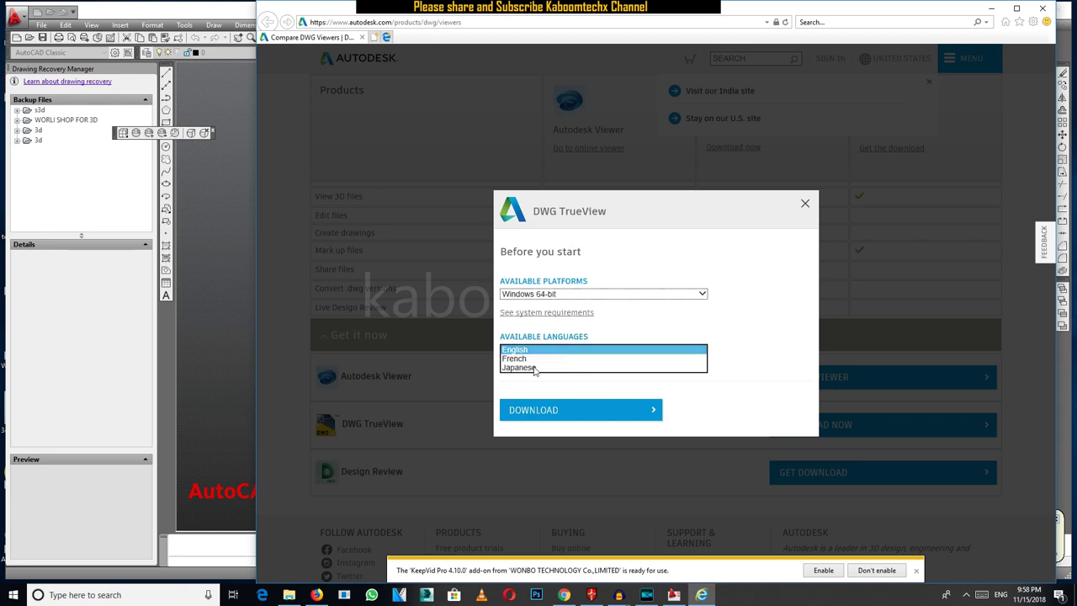
{"action": "left_click", "coordinate": [548, 350]}
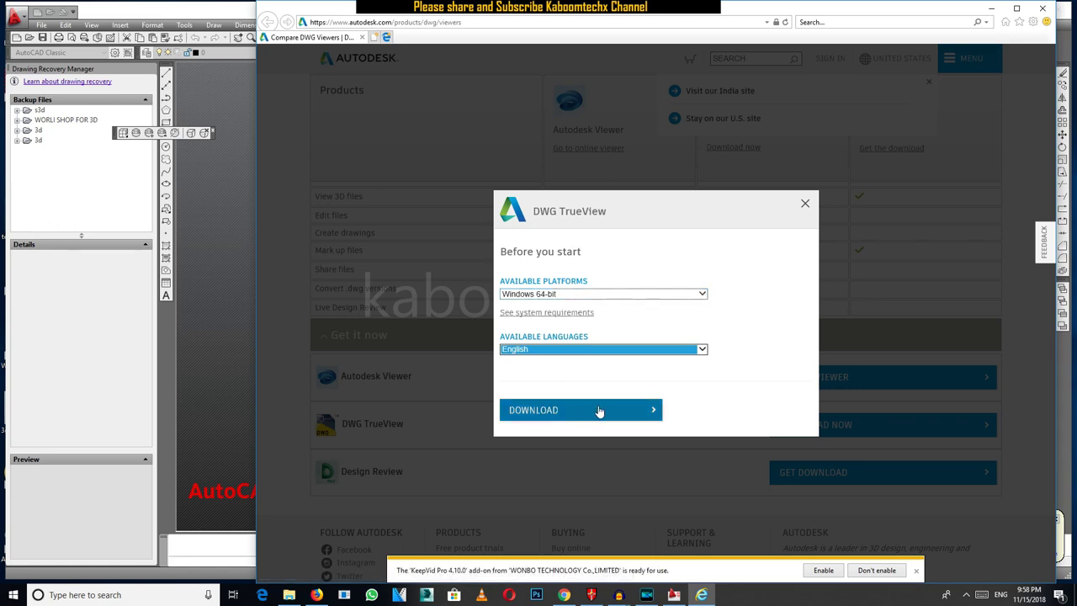
{"action": "left_click", "coordinate": [540, 414]}
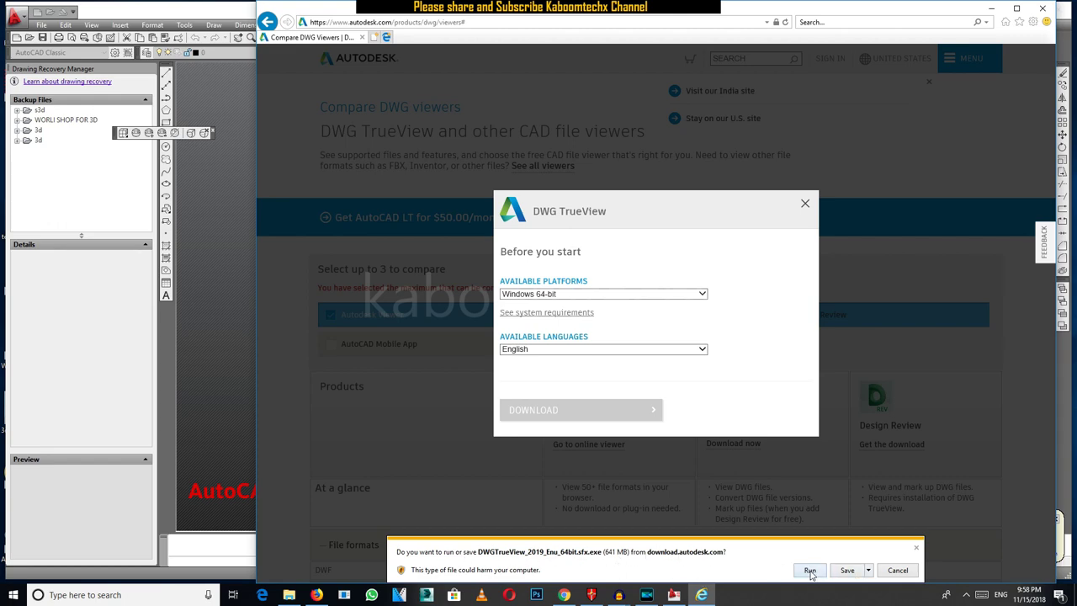
Run the DWG TrueView 2019 installer download and follow its progress in the downloads list
{"action": "left_click", "coordinate": [846, 570]}
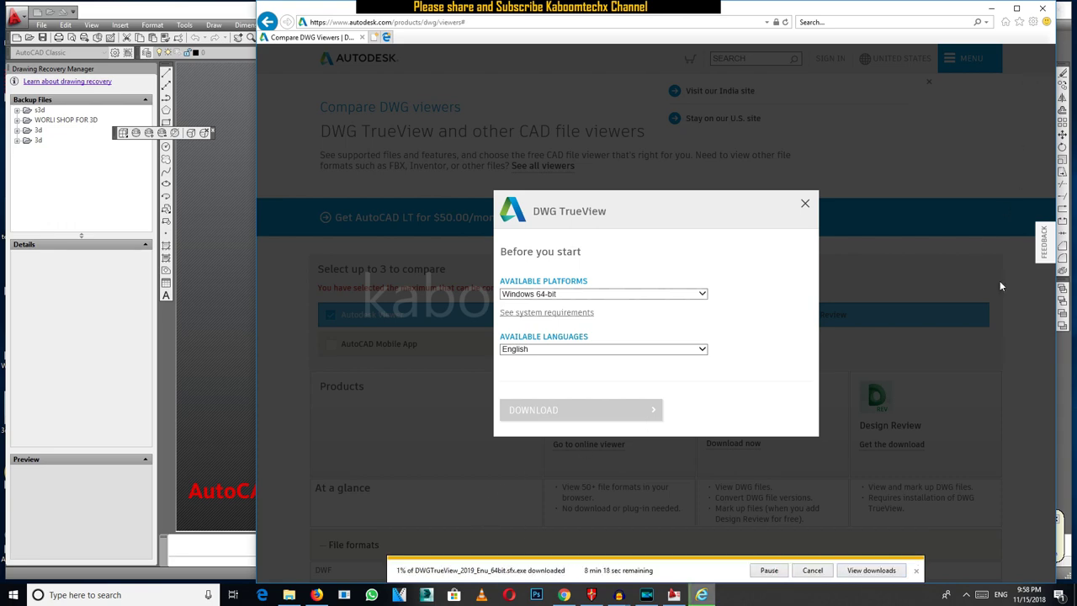
{"action": "left_click", "coordinate": [884, 574]}
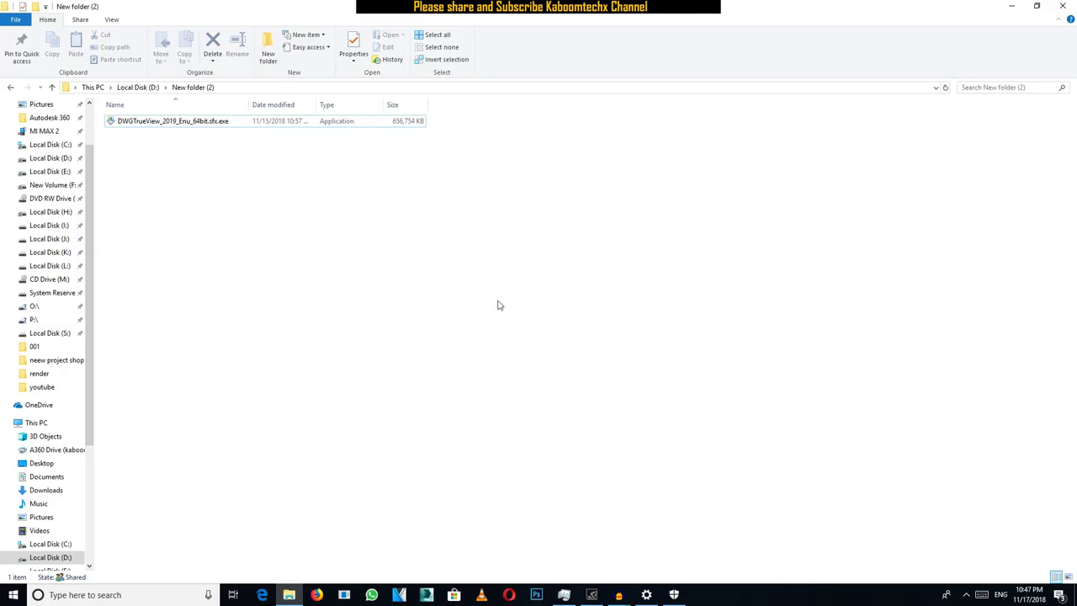
Open DWGTrueView_2019_Enu_64bit.sfx.exe from New folder (2) and extract it to C:\Autodesk\
{"action": "left_click", "coordinate": [168, 123]}
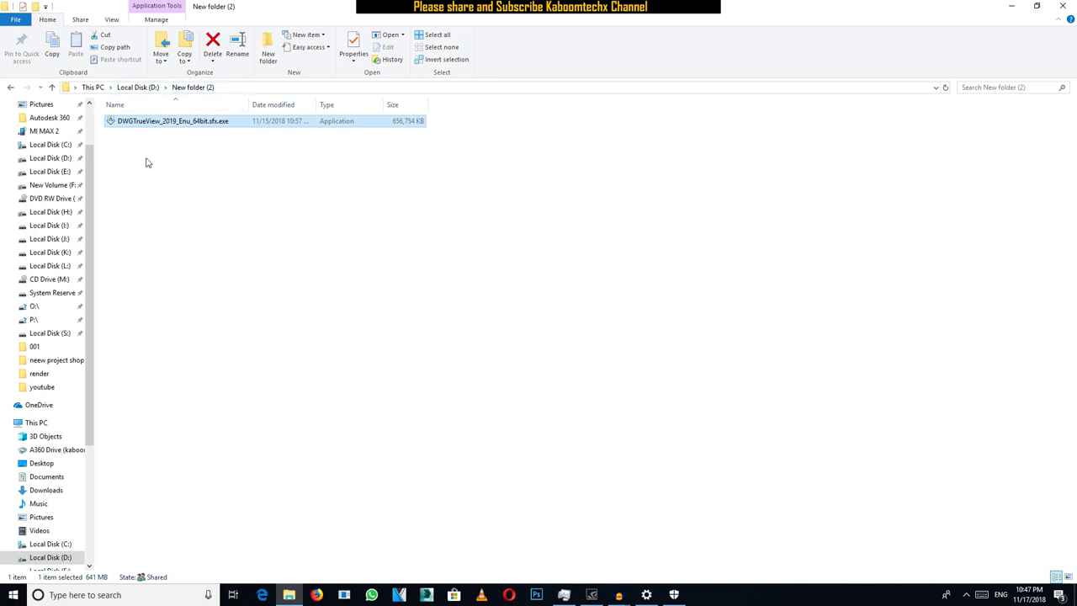
{"action": "right_click", "coordinate": [179, 122]}
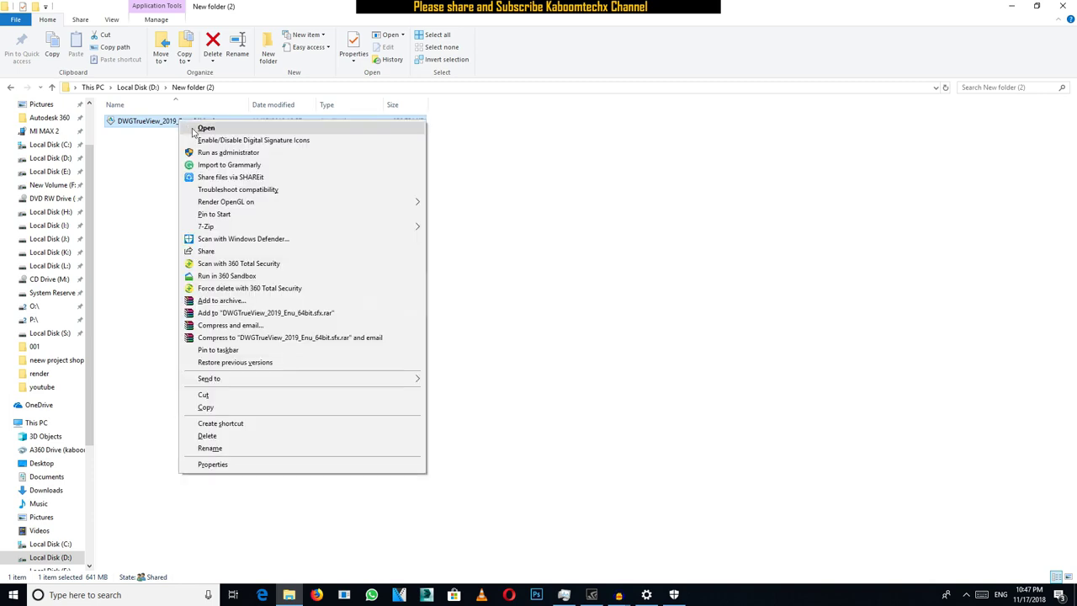
{"action": "left_click", "coordinate": [202, 128]}
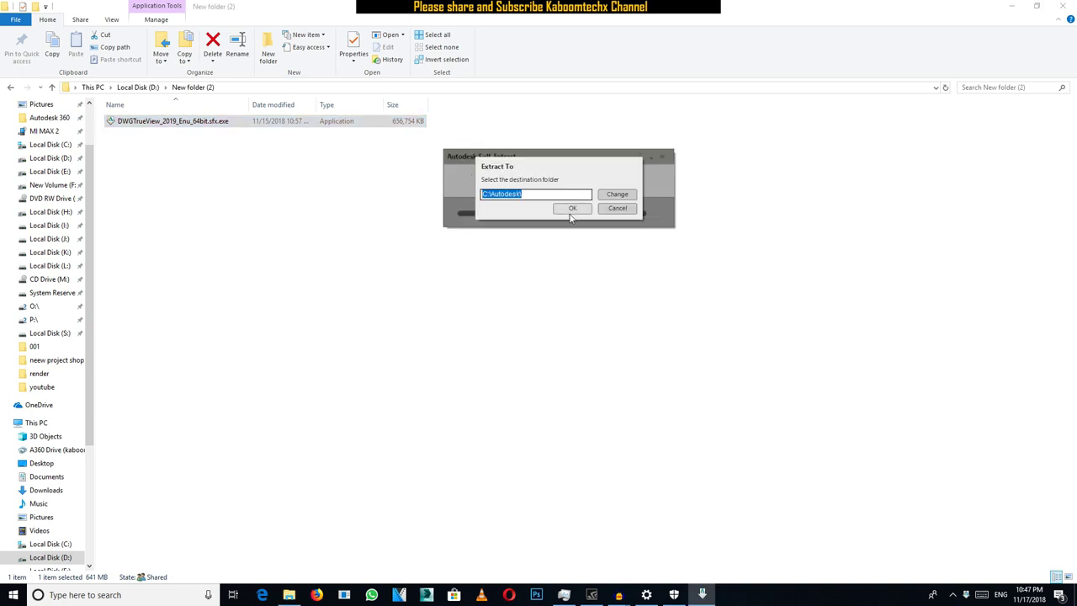
{"action": "left_click", "coordinate": [571, 209]}
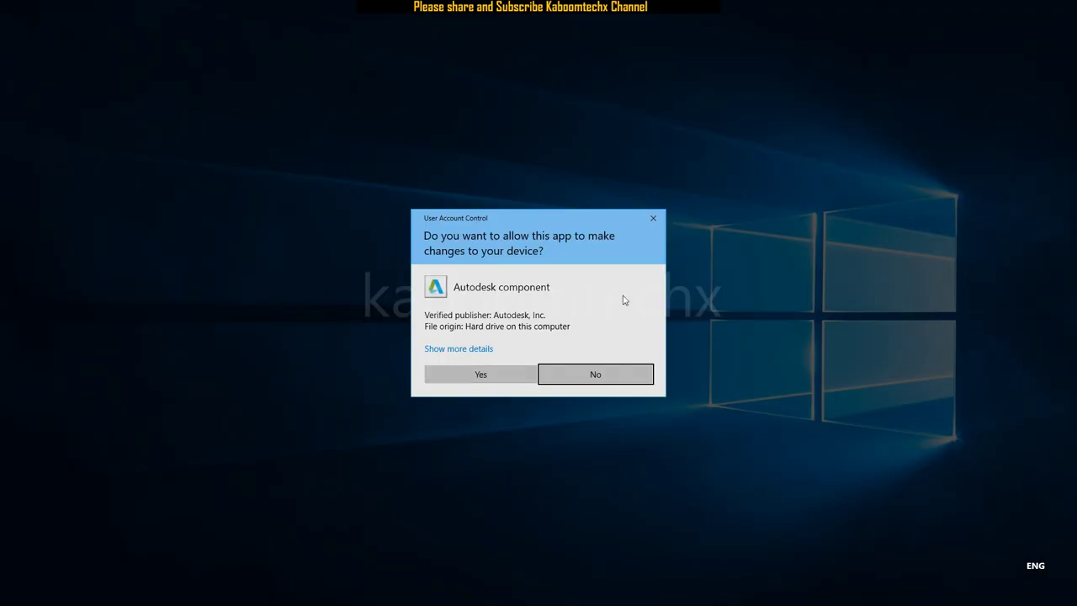
Allow the Autodesk installer, install DWG TrueView 2019, and finish the setup
{"action": "left_click", "coordinate": [493, 378]}
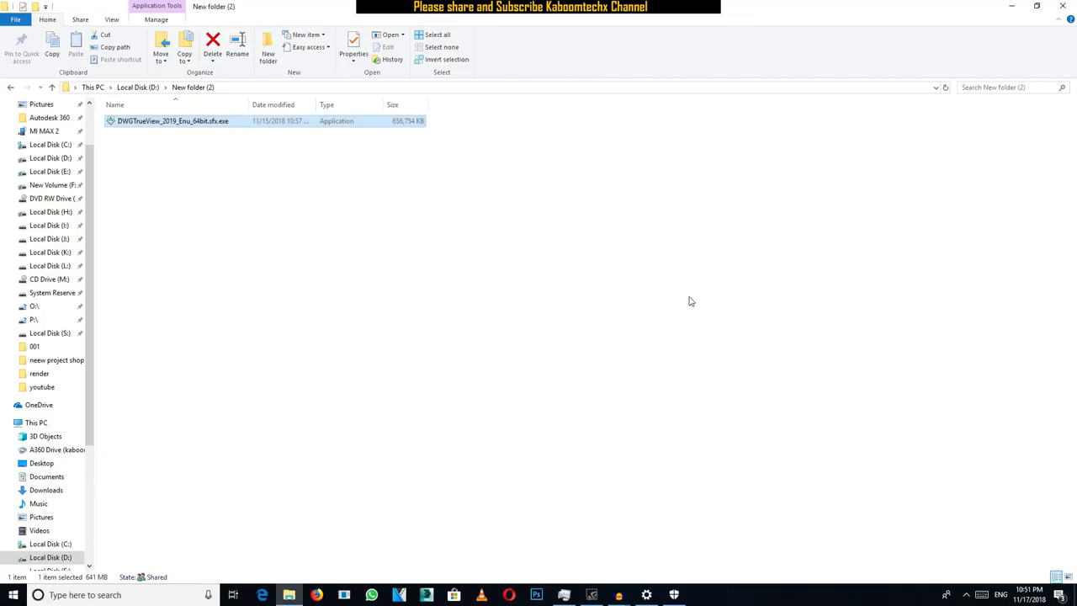
{"action": "left_click", "coordinate": [666, 403]}
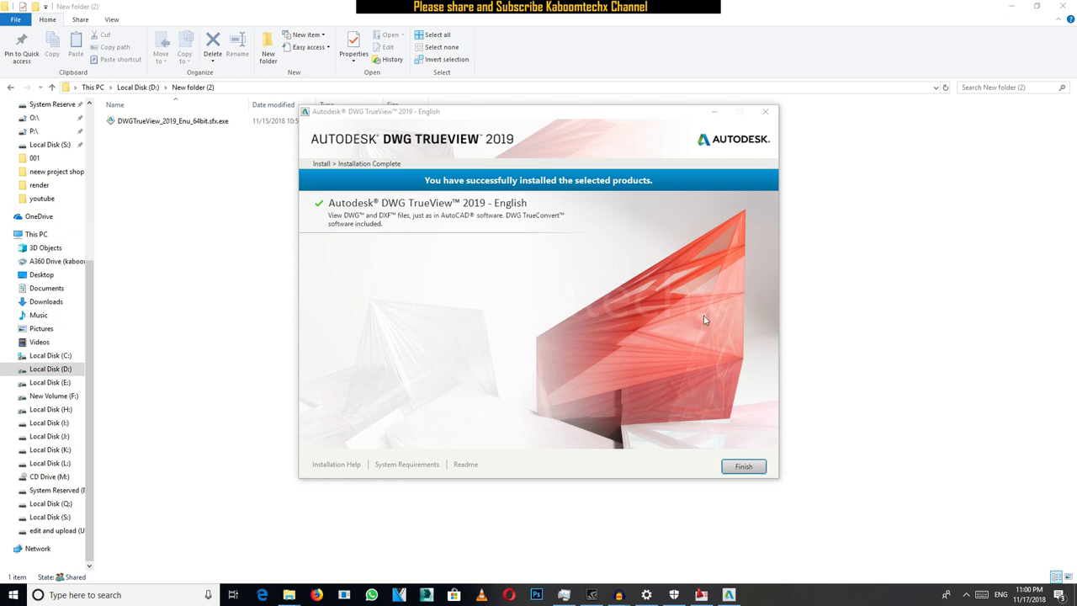
{"action": "left_click", "coordinate": [752, 467]}
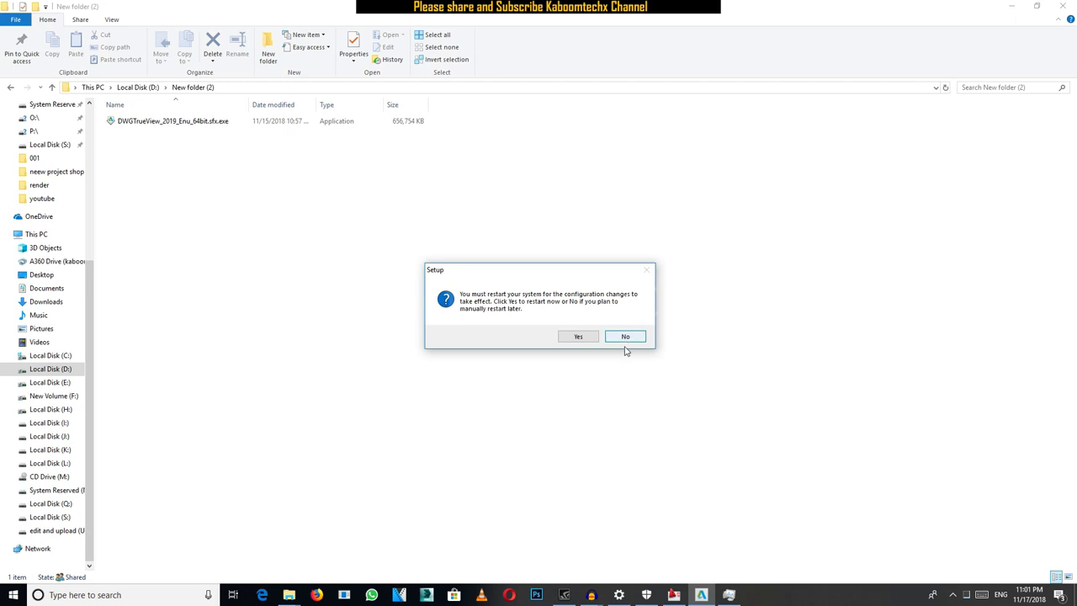
Postpone the restart, then search 'tru' and launch DWG TrueView 2019 - English
{"action": "left_click", "coordinate": [626, 337]}
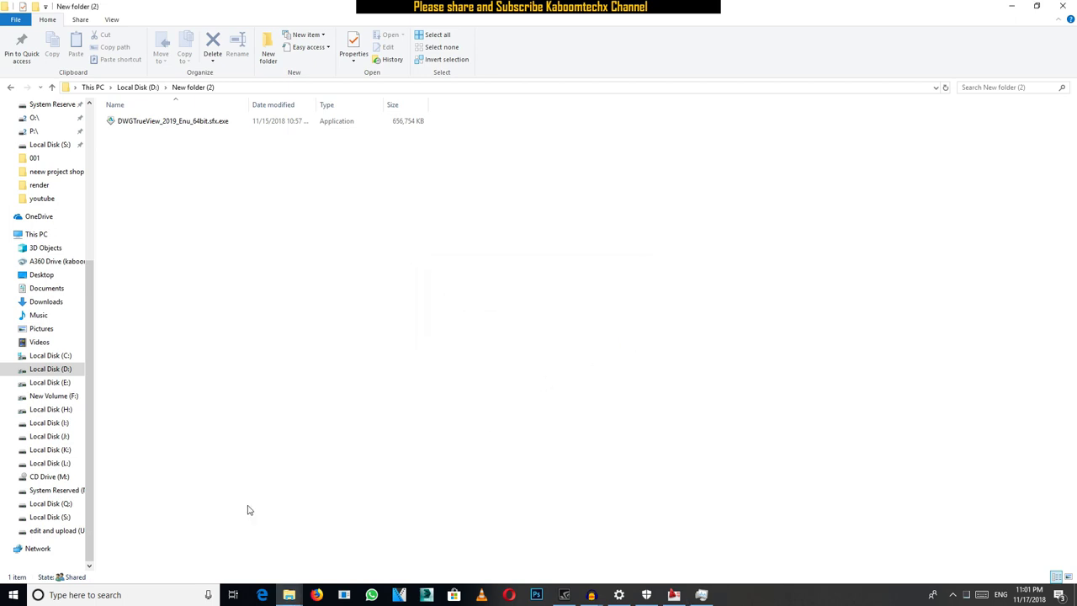
{"action": "left_click", "coordinate": [89, 595]}
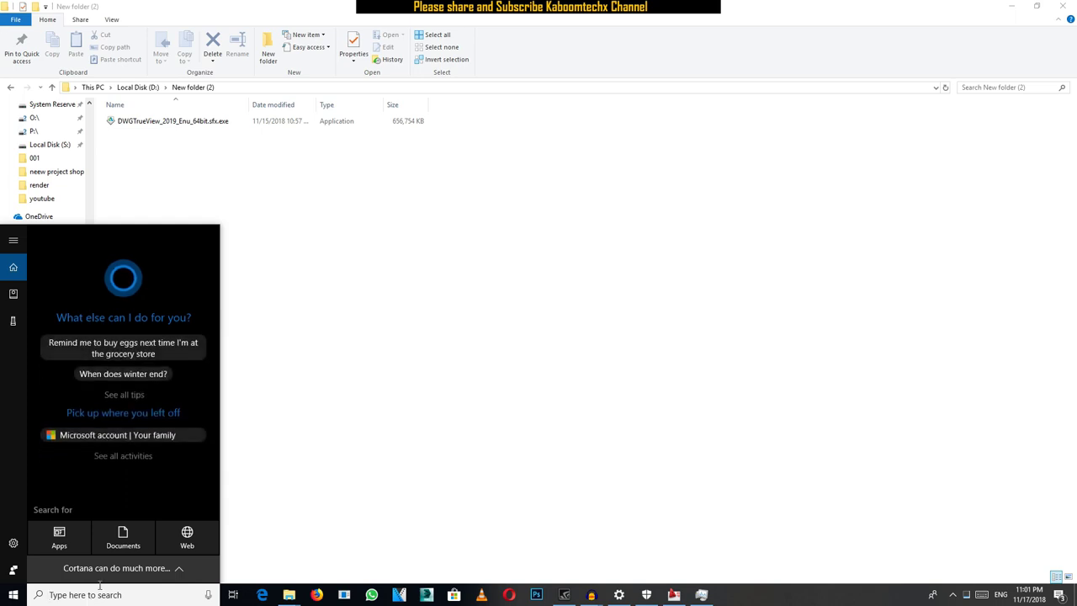
{"action": "type", "text": "tr"}
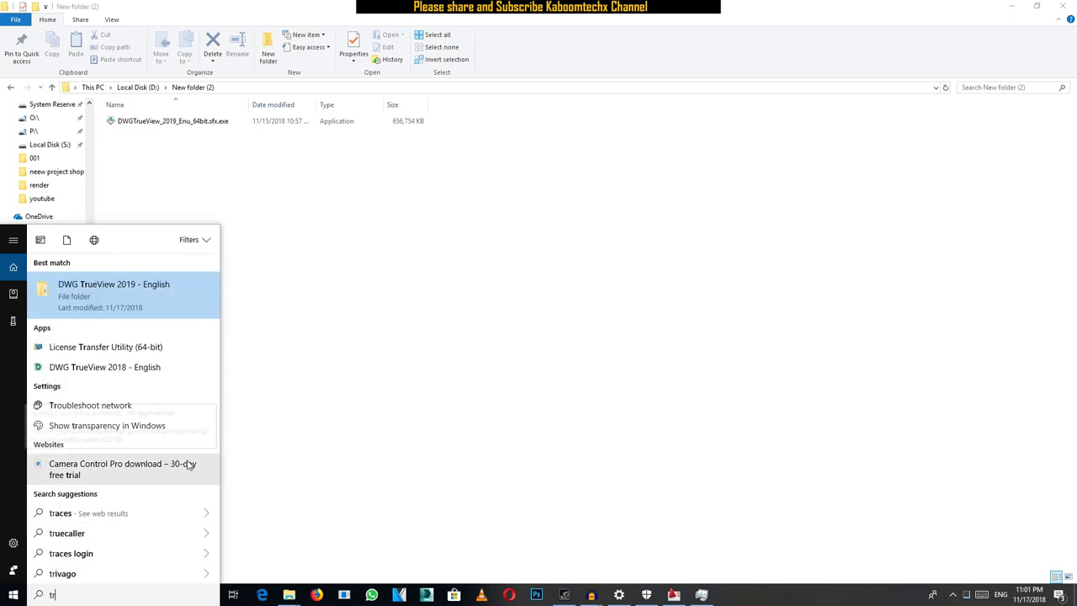
{"action": "type", "text": "u"}
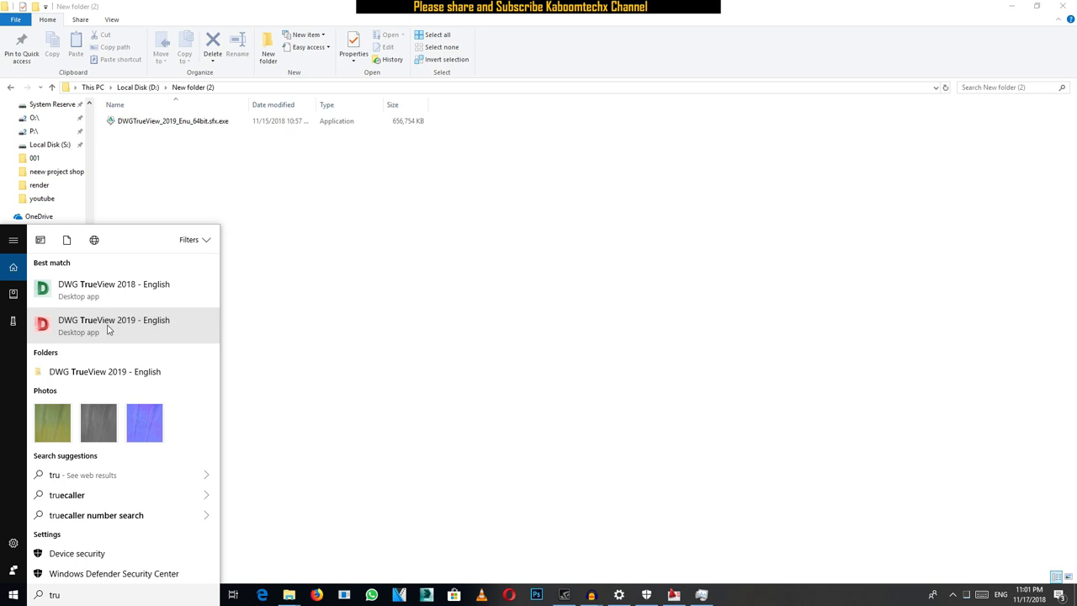
{"action": "left_click", "coordinate": [137, 331]}
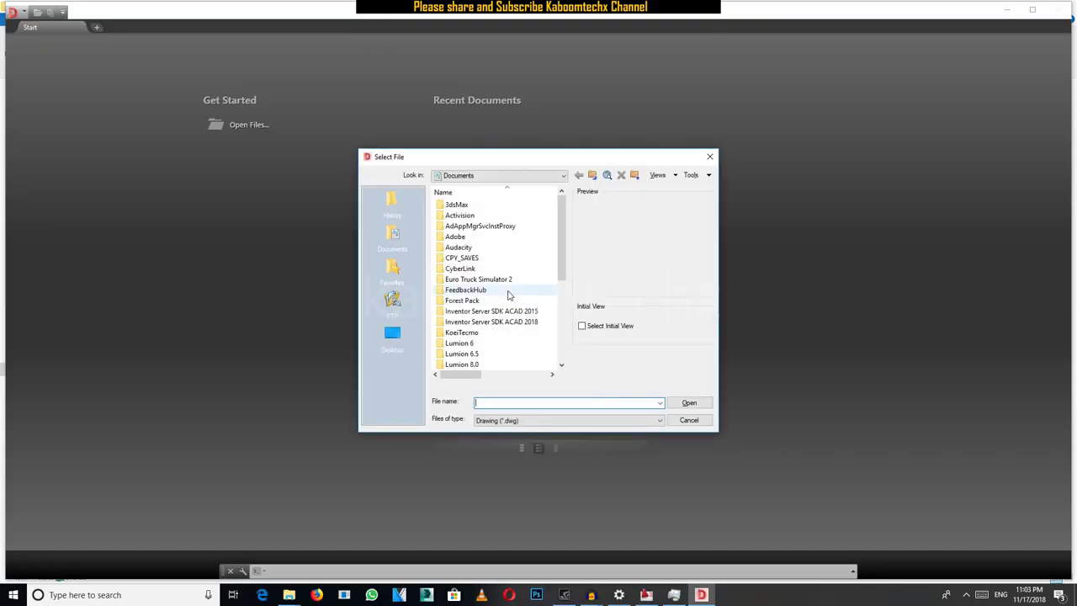
Reopen Select File, switch from Documents to the Desktop, and select New folder (3)
{"action": "left_click", "coordinate": [707, 421]}
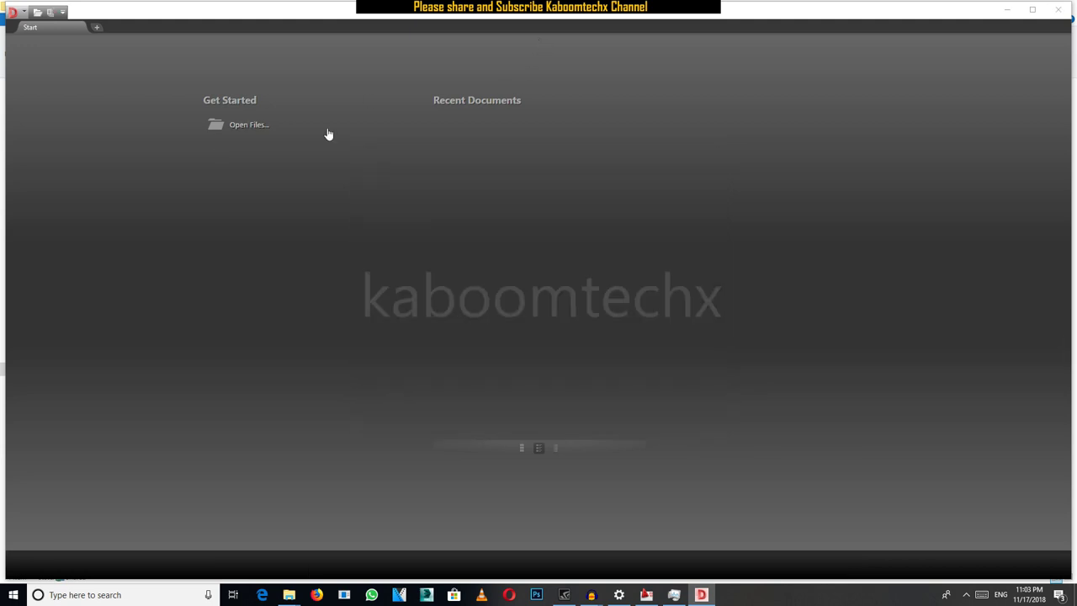
{"action": "left_click", "coordinate": [243, 126]}
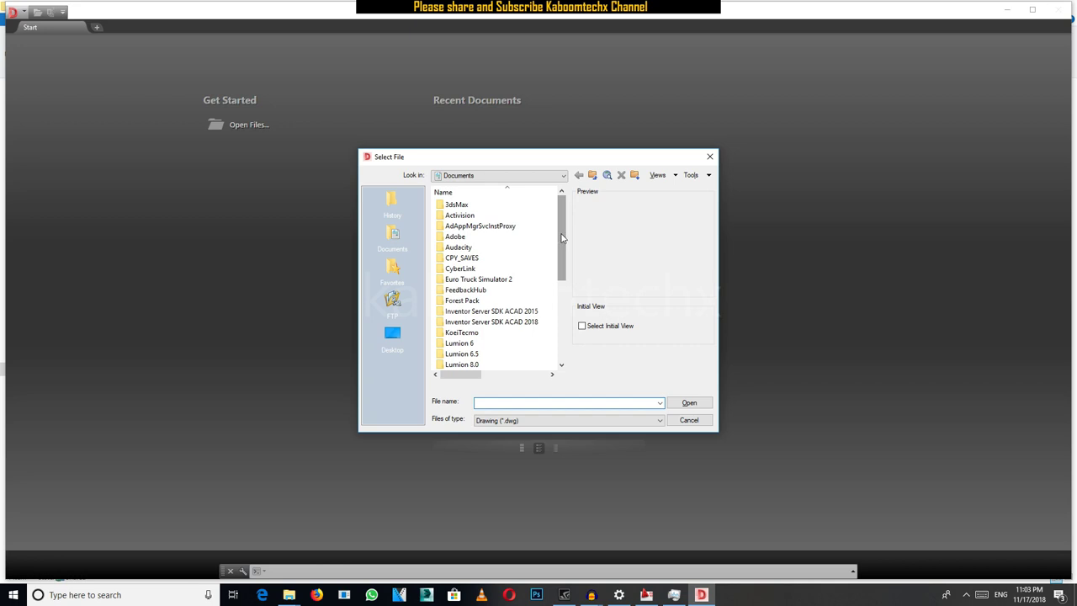
{"action": "scroll", "coordinate": [555, 238], "scroll_direction": "down", "scroll_amount": 3}
{"action": "scroll", "coordinate": [556, 238], "scroll_direction": "down", "scroll_amount": 2}
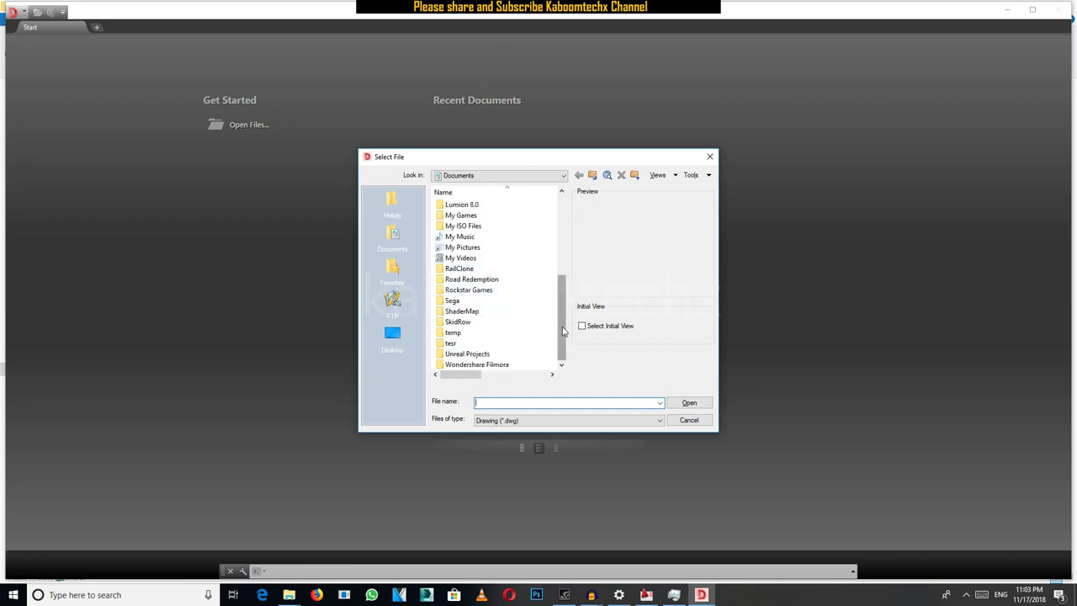
{"action": "left_click_drag", "start_coordinate": [560, 355], "coordinate": [562, 242]}
{"action": "left_click", "coordinate": [397, 336]}
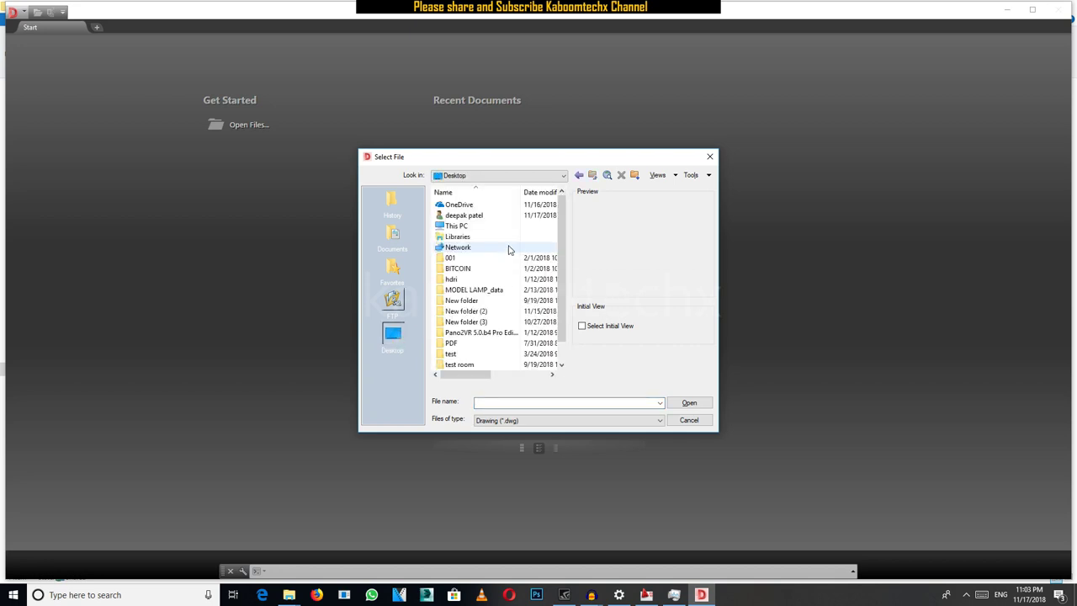
{"action": "left_click", "coordinate": [465, 229]}
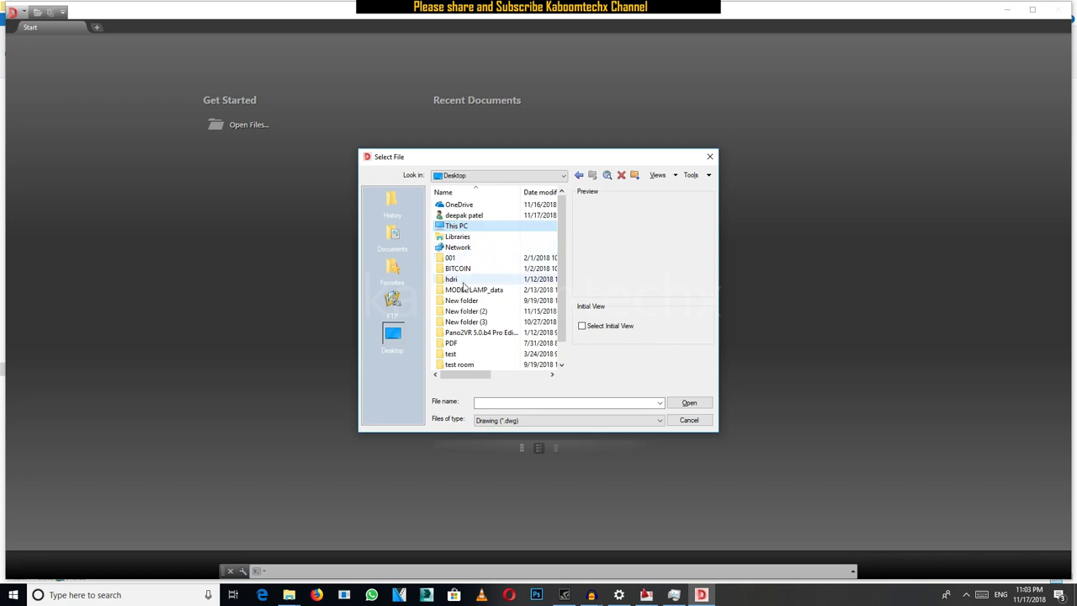
{"action": "left_click", "coordinate": [465, 325]}
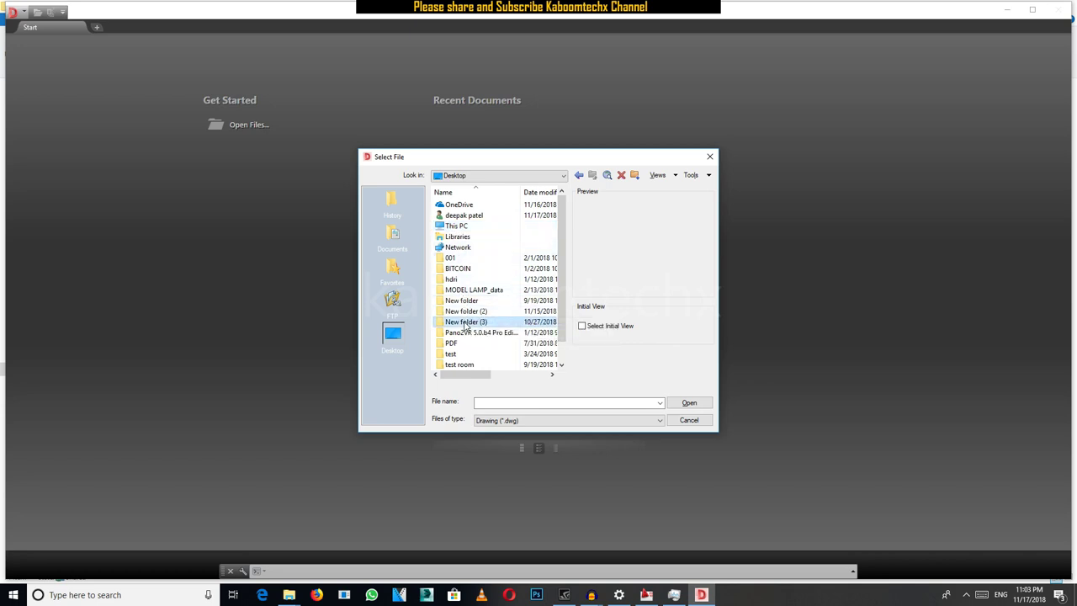
Open the Final Layout Bhandup drawing from New folder (3) and zoom to its north wall
{"action": "double_click", "coordinate": [465, 325]}
{"action": "double_click", "coordinate": [458, 221]}
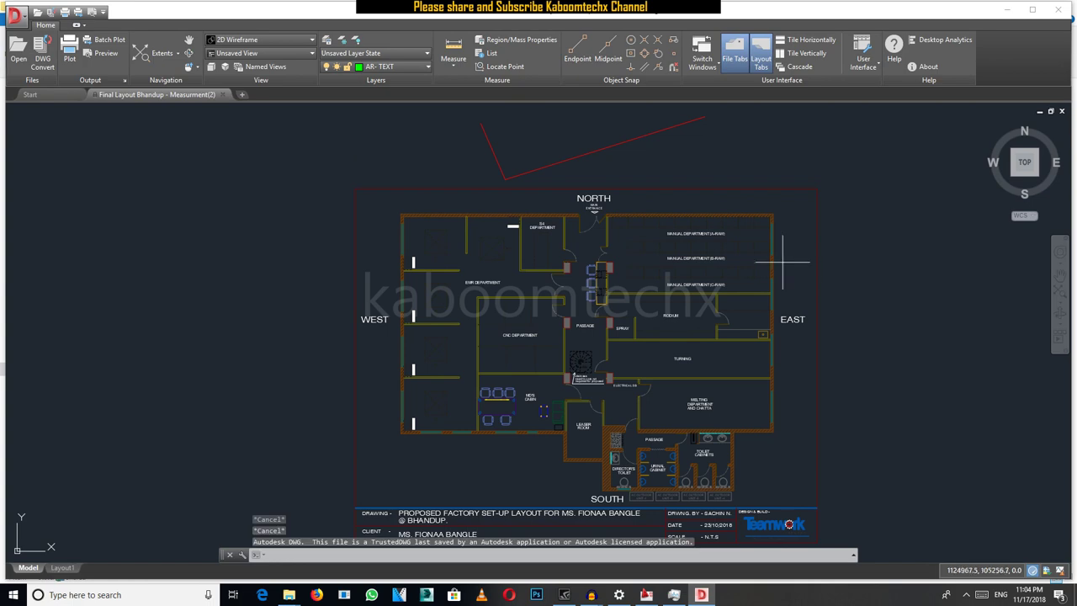
{"action": "middle_click_drag", "start_coordinate": [492, 324], "coordinate": [320, 239]}
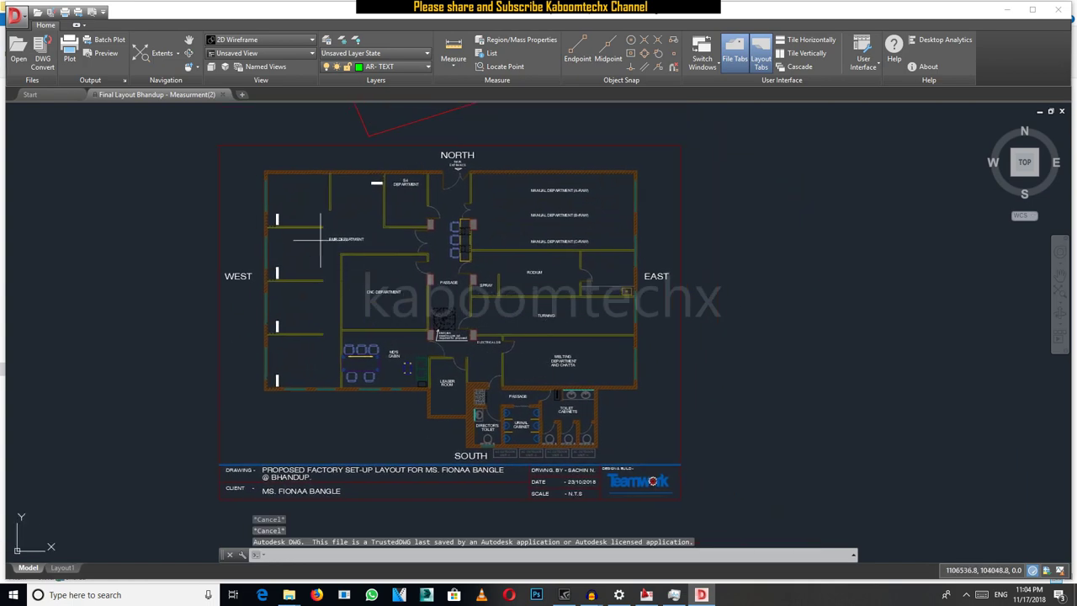
{"action": "scroll", "coordinate": [603, 275], "scroll_direction": "up", "scroll_amount": 1}
{"action": "scroll", "coordinate": [602, 219], "scroll_direction": "up", "scroll_amount": 3}
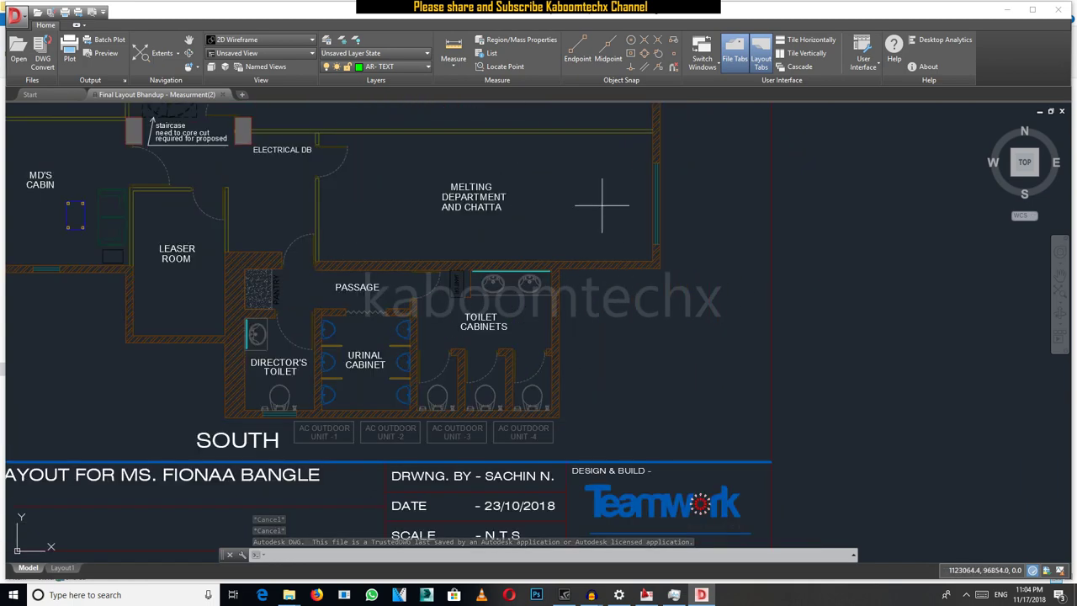
{"action": "middle_click_drag", "start_coordinate": [601, 204], "coordinate": [743, 456]}
{"action": "middle_click_drag", "start_coordinate": [755, 159], "coordinate": [672, 370]}
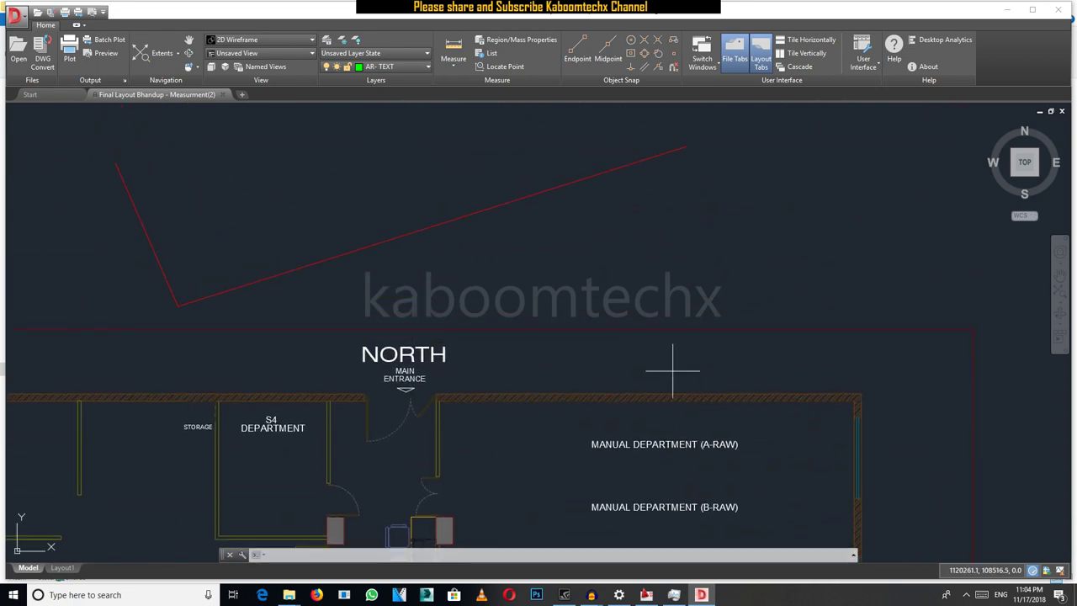
{"action": "middle_click_drag", "start_coordinate": [514, 424], "coordinate": [480, 331]}
{"action": "mouse_move", "coordinate": [337, 319]}
{"action": "middle_mouse_down"}
{"action": "mouse_move", "coordinate": [780, 350]}
{"action": "mouse_move", "coordinate": [834, 302]}
{"action": "middle_mouse_up"}
{"action": "mouse_move", "coordinate": [654, 403]}
{"action": "middle_mouse_down"}
{"action": "mouse_move", "coordinate": [452, 391]}
{"action": "mouse_move", "coordinate": [498, 378]}
{"action": "middle_mouse_up"}
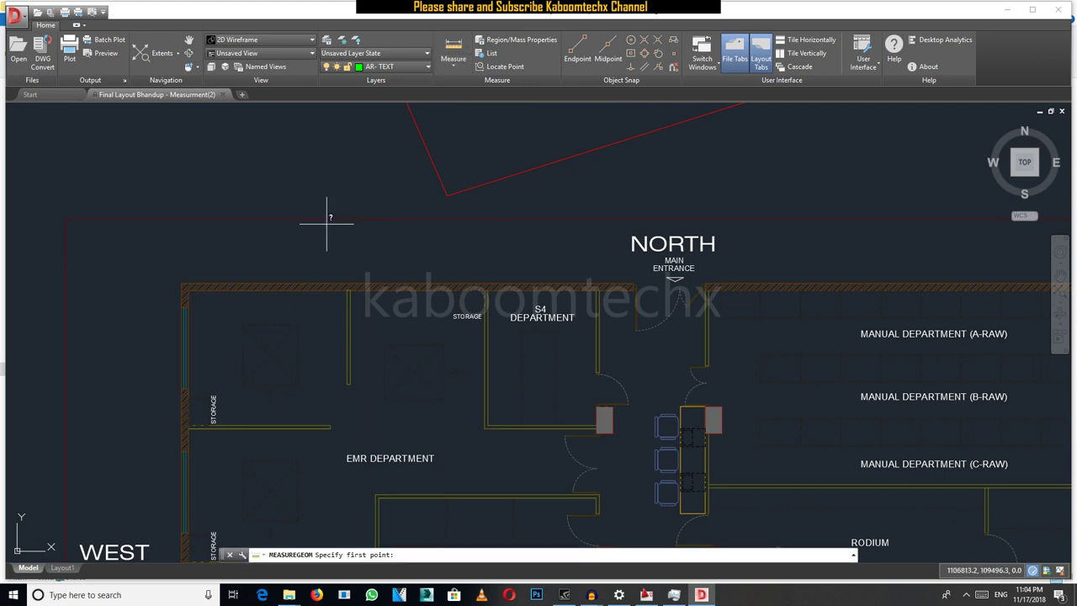
Measure the north wall from its top-left corner (10040.1), then open the application menu
{"action": "left_click", "coordinate": [182, 285]}
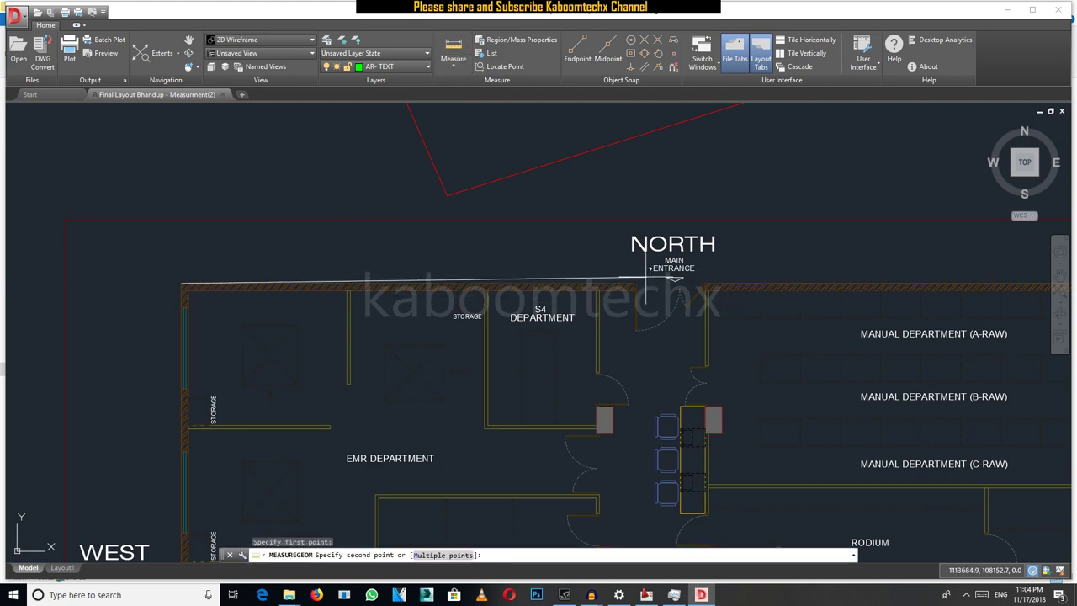
{"action": "left_click", "coordinate": [627, 287]}
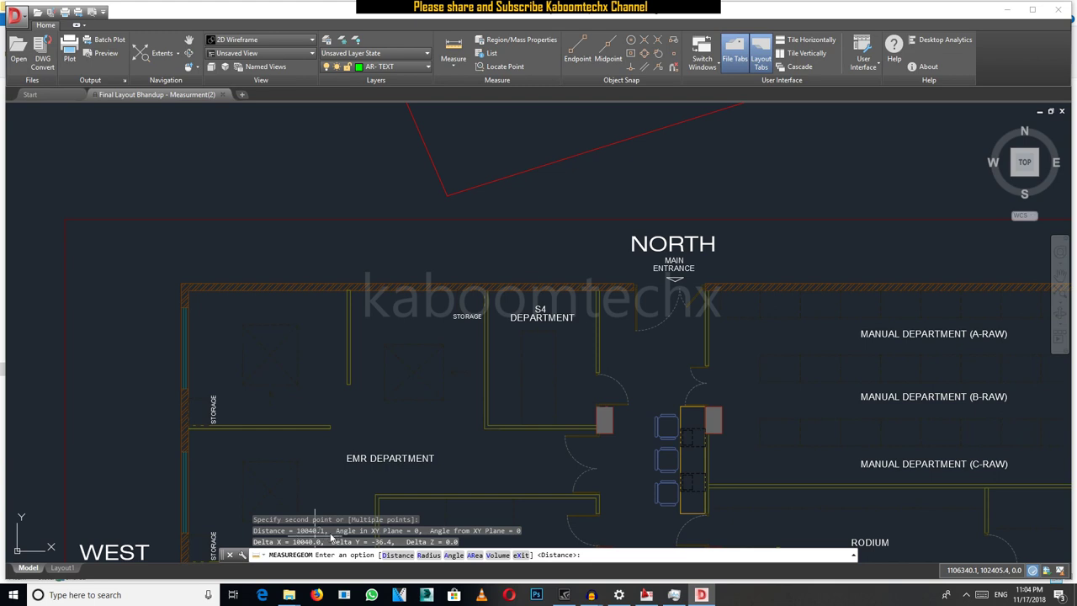
{"action": "left_click", "coordinate": [19, 17]}
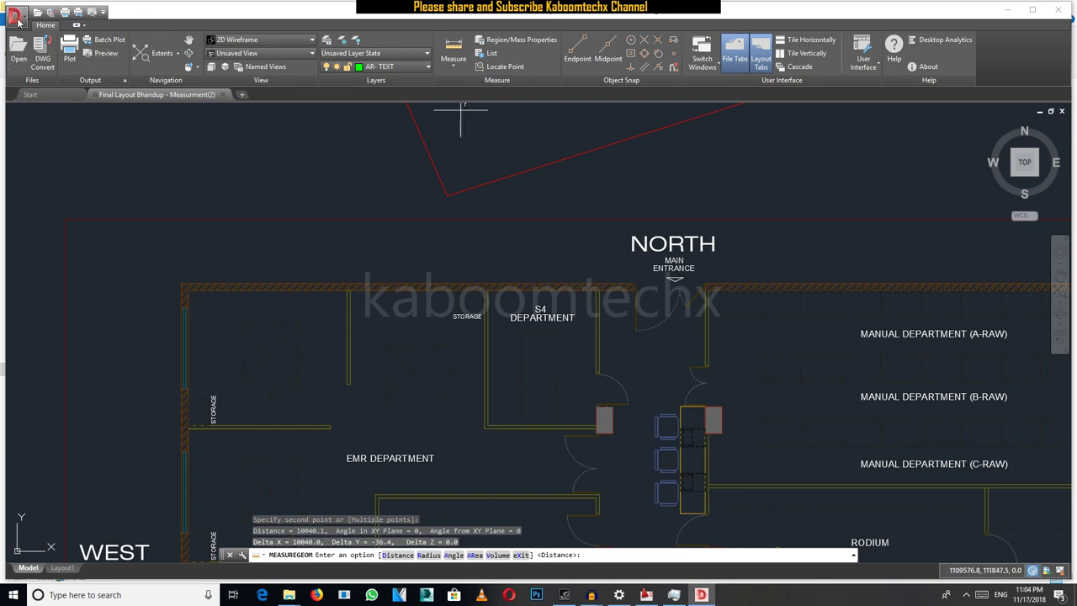
{"action": "left_click", "coordinate": [19, 21]}
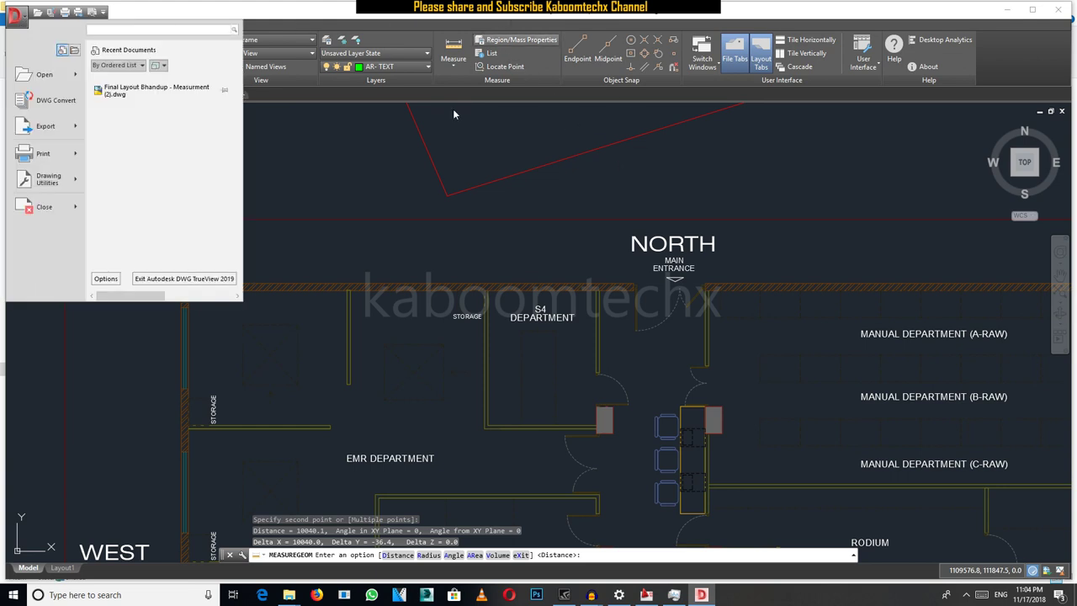
Open DWG Convert from the application menu, showing the Standard setup and an empty file list
{"action": "left_click", "coordinate": [26, 14]}
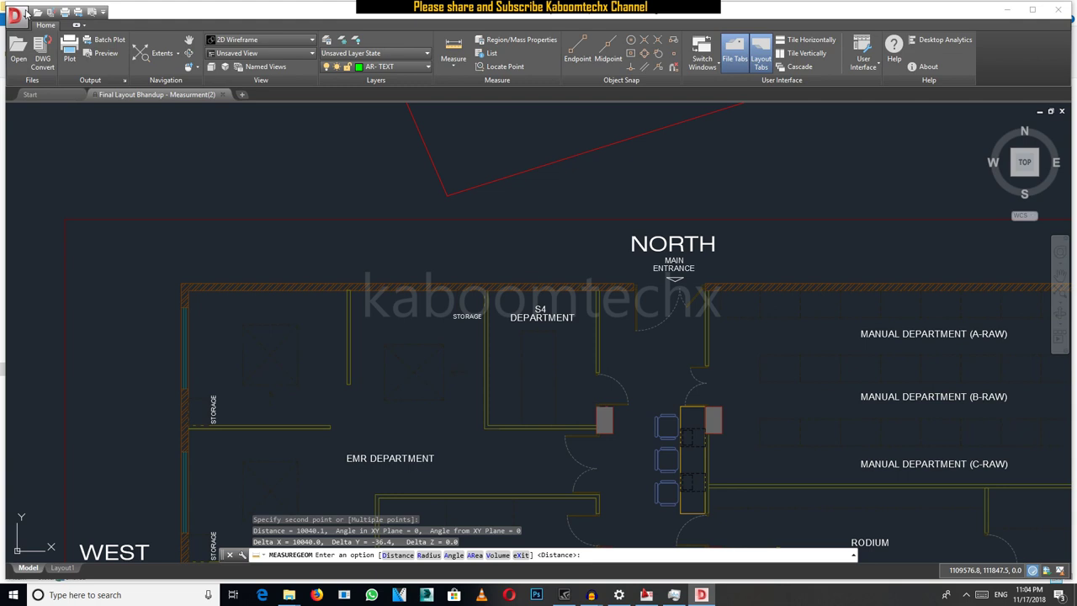
{"action": "left_click", "coordinate": [20, 18]}
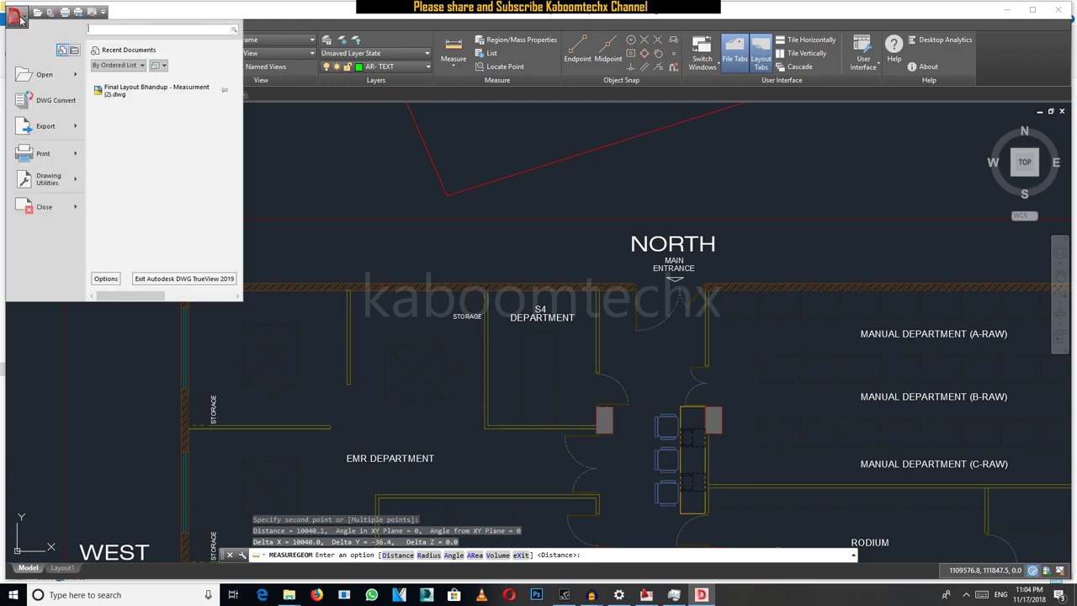
{"action": "left_click", "coordinate": [40, 107]}
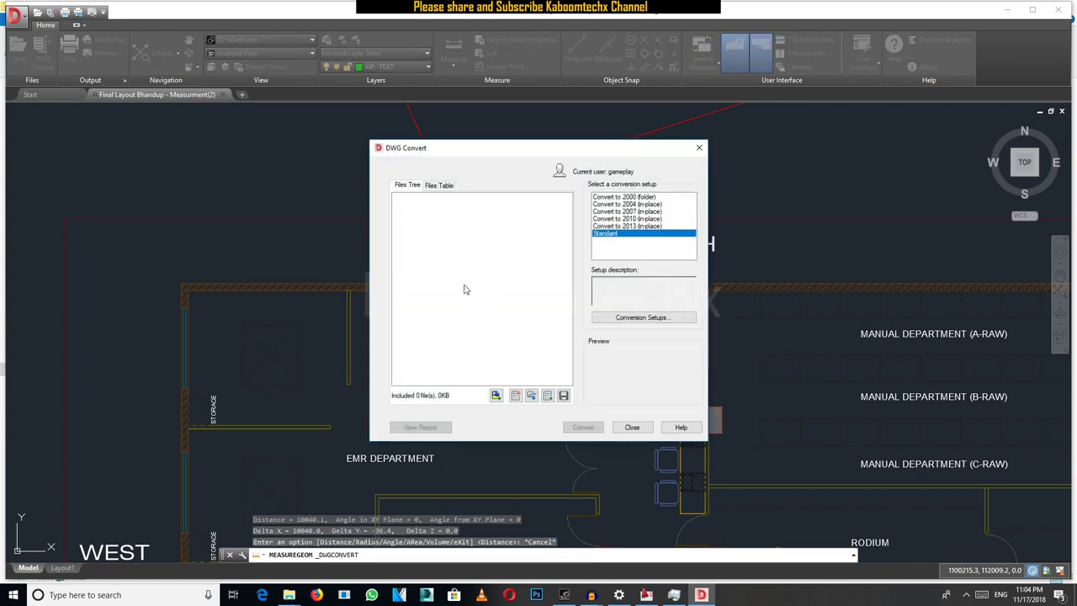
Choose the Convert to 2000 (folder) setup and open the Conversion Setups manager
{"action": "left_click", "coordinate": [639, 225]}
{"action": "left_click", "coordinate": [637, 197]}
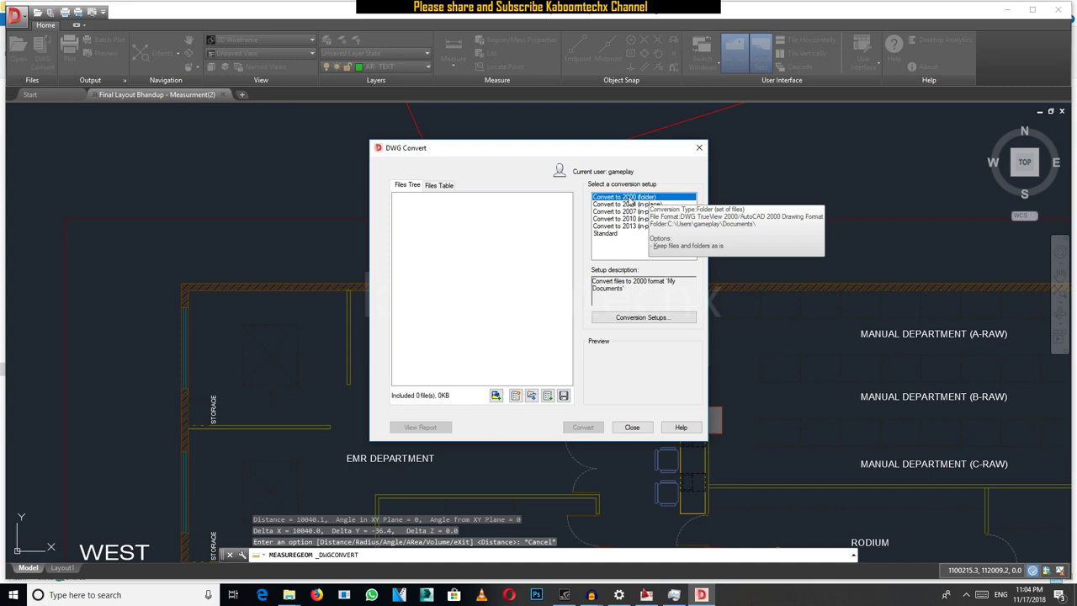
{"action": "left_click", "coordinate": [657, 321]}
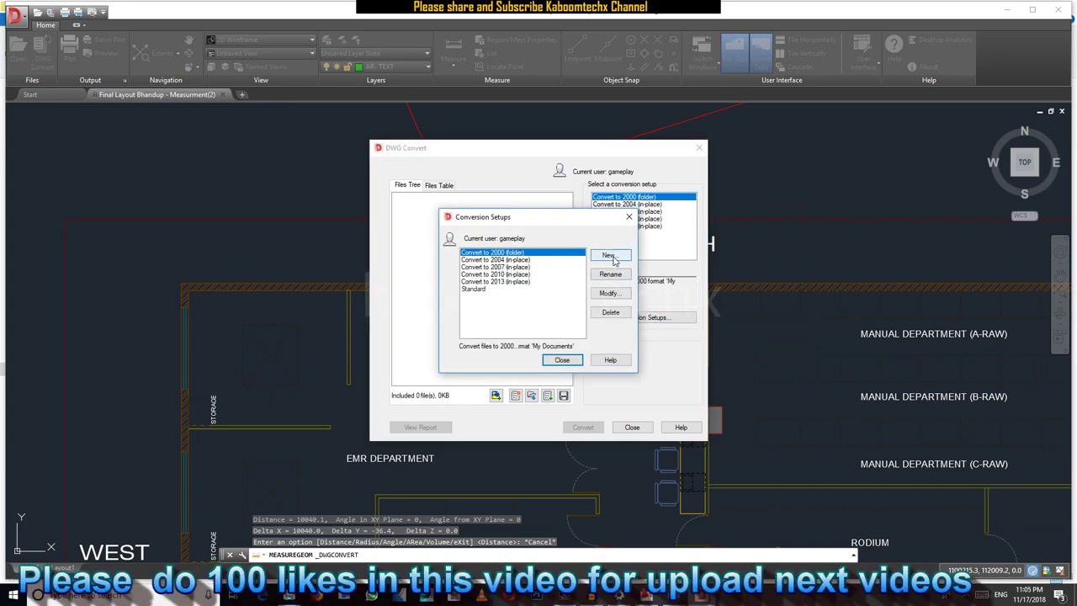
Review the available DWG output formats for Convert to 2000 (folder), then cancel without changes
{"action": "left_click", "coordinate": [609, 293]}
{"action": "left_click", "coordinate": [471, 226]}
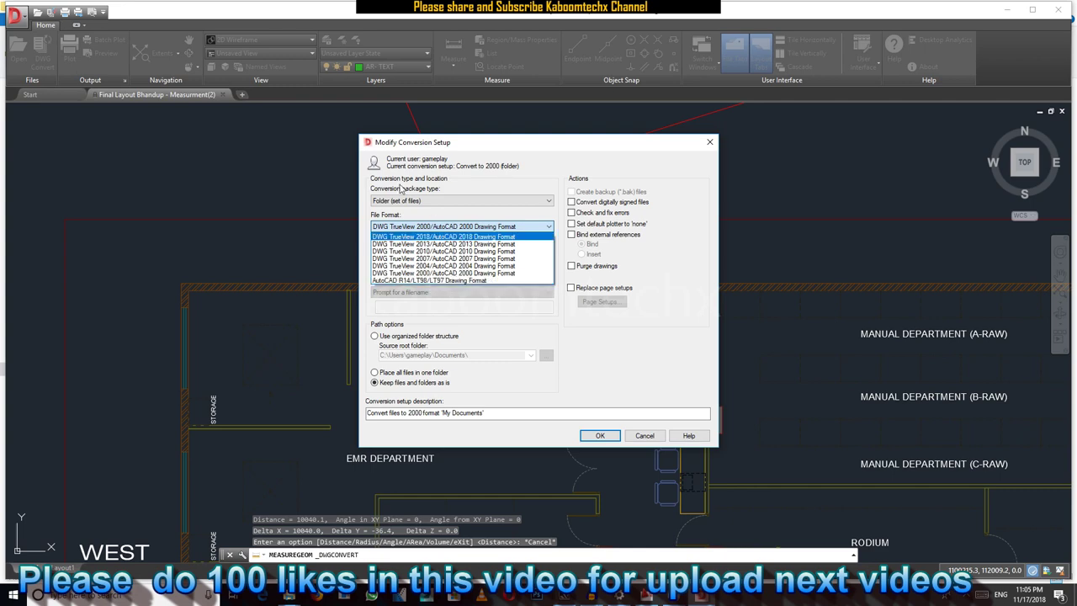
{"action": "left_click", "coordinate": [653, 431]}
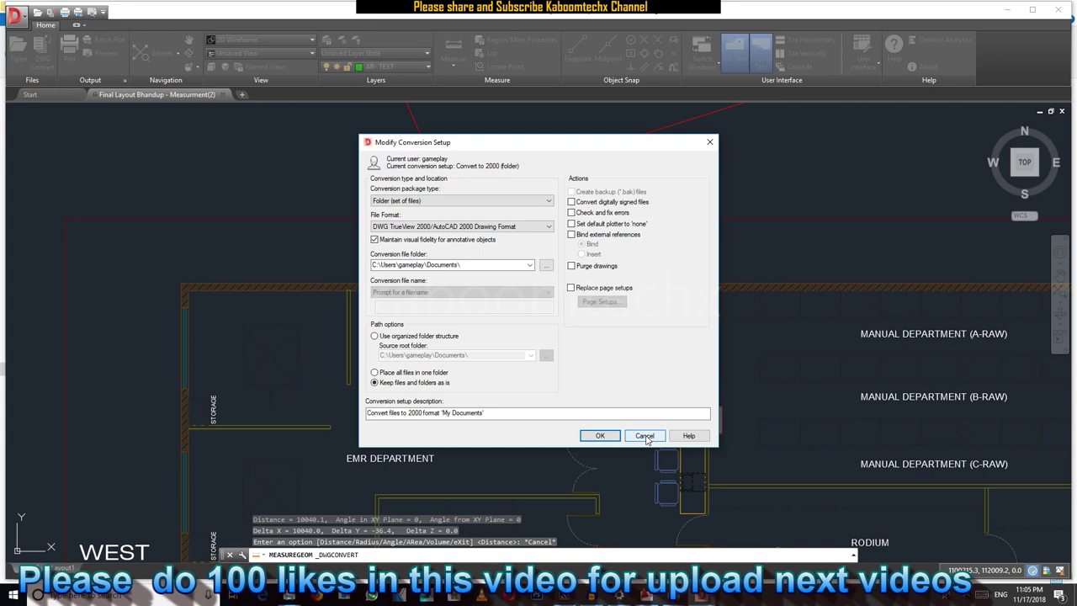
{"action": "left_click", "coordinate": [646, 435]}
Select the Convert to 2010 (in-place) setup, briefly checking the AutoCAD 2010 window
{"action": "key", "text": "Down"}
{"action": "key", "text": "Down"}
{"action": "key", "text": "Down"}
{"action": "key", "text": "Down"}
{"action": "key", "text": "Down"}
{"action": "key", "text": "Up"}
{"action": "key", "text": "Up"}
{"action": "left_click", "coordinate": [512, 259]}
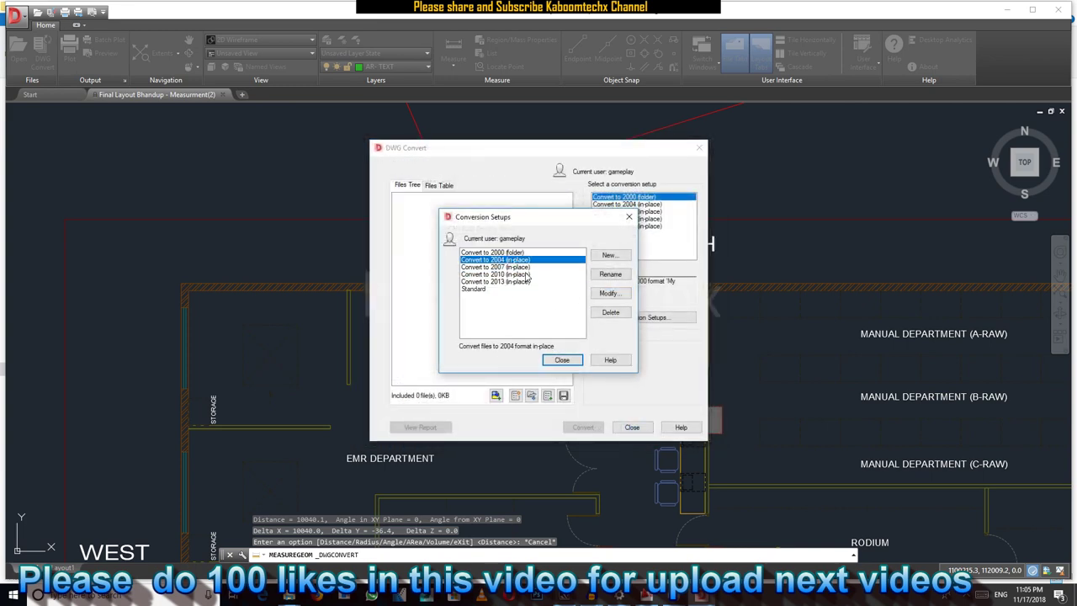
{"action": "left_click", "coordinate": [517, 276]}
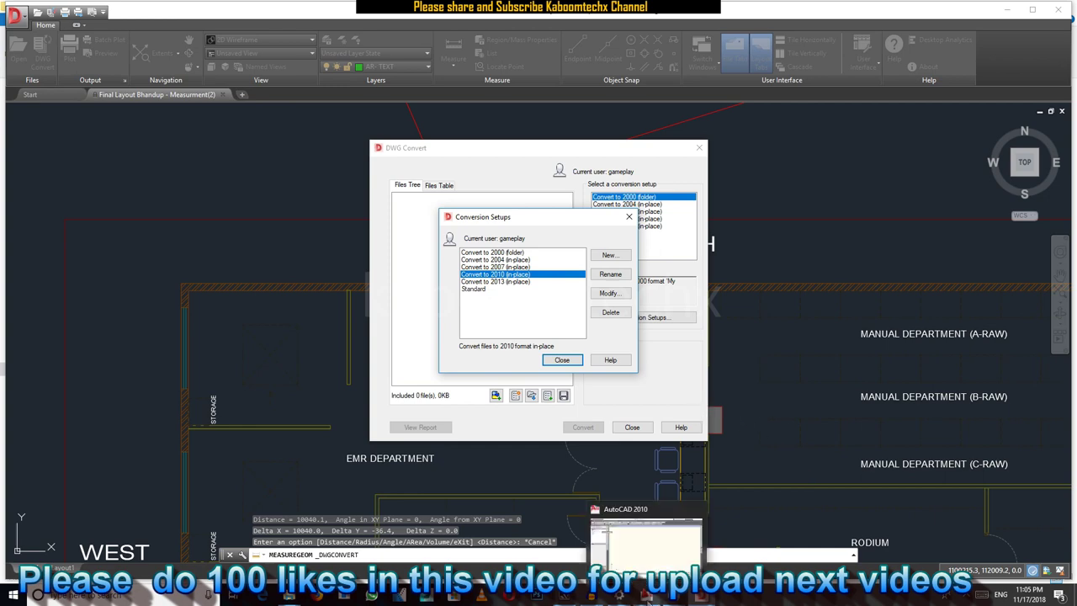
{"action": "left_click", "coordinate": [647, 597]}
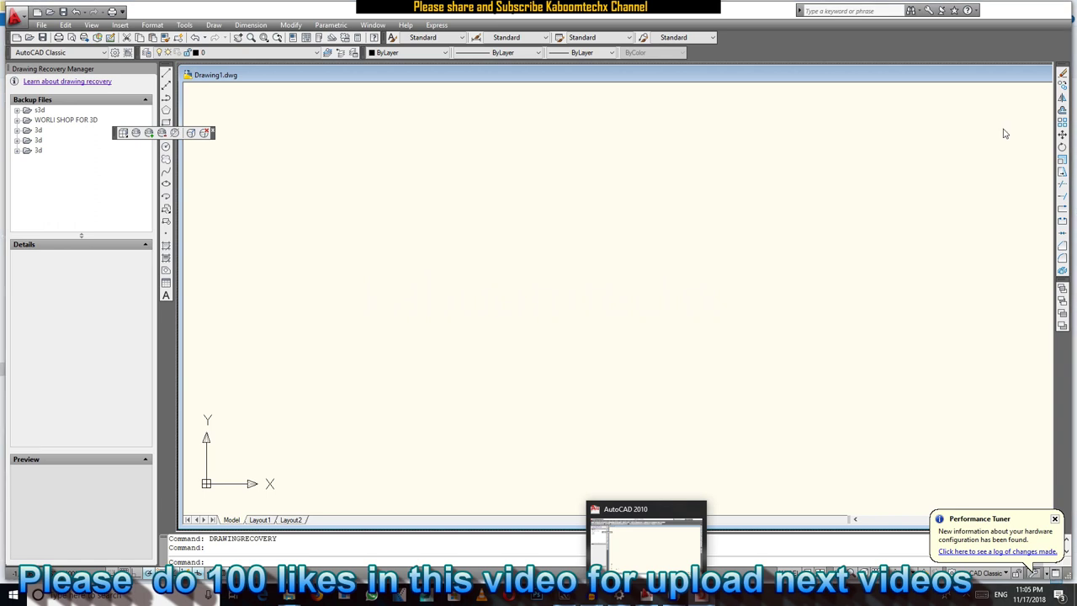
{"action": "key", "text": "alt+Tab"}
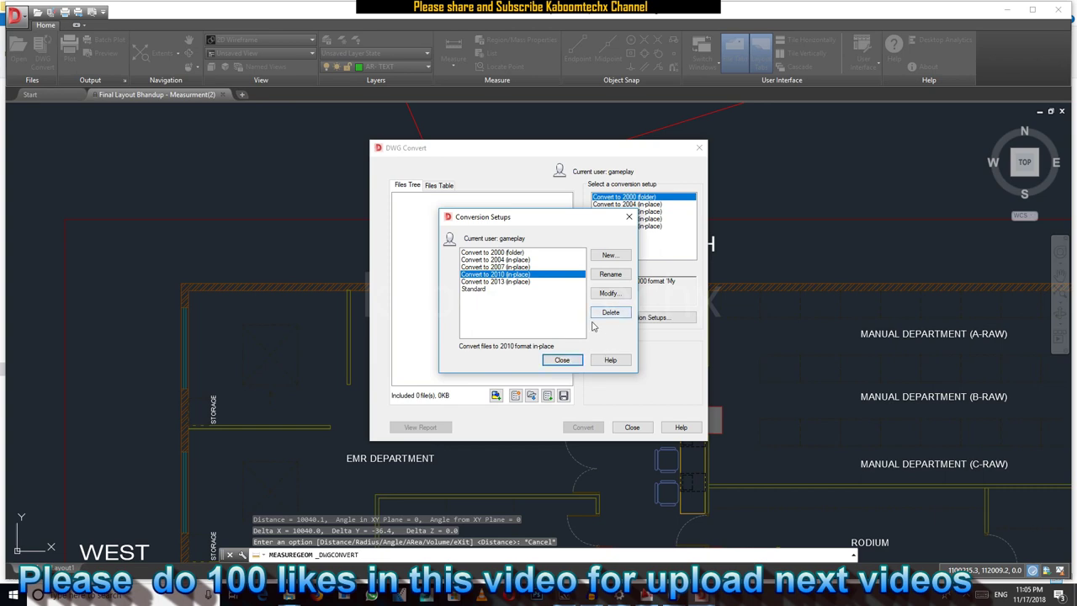
Add Final Layout Bhandup - Measurment(2).dwg from Desktop > New folder (2) to the conversion list
{"action": "left_click", "coordinate": [562, 359]}
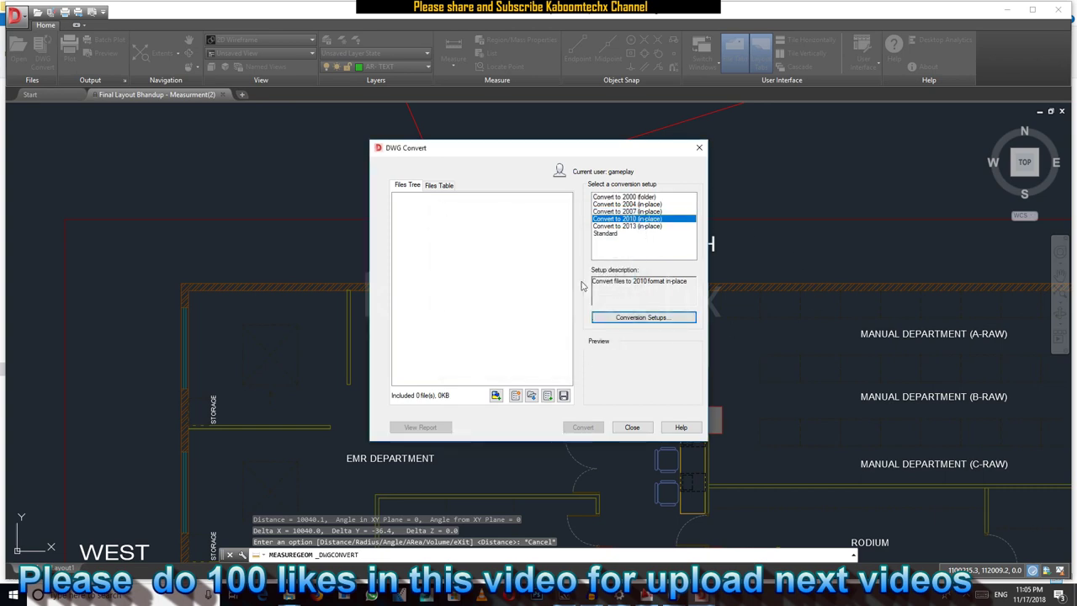
{"action": "left_click", "coordinate": [496, 396]}
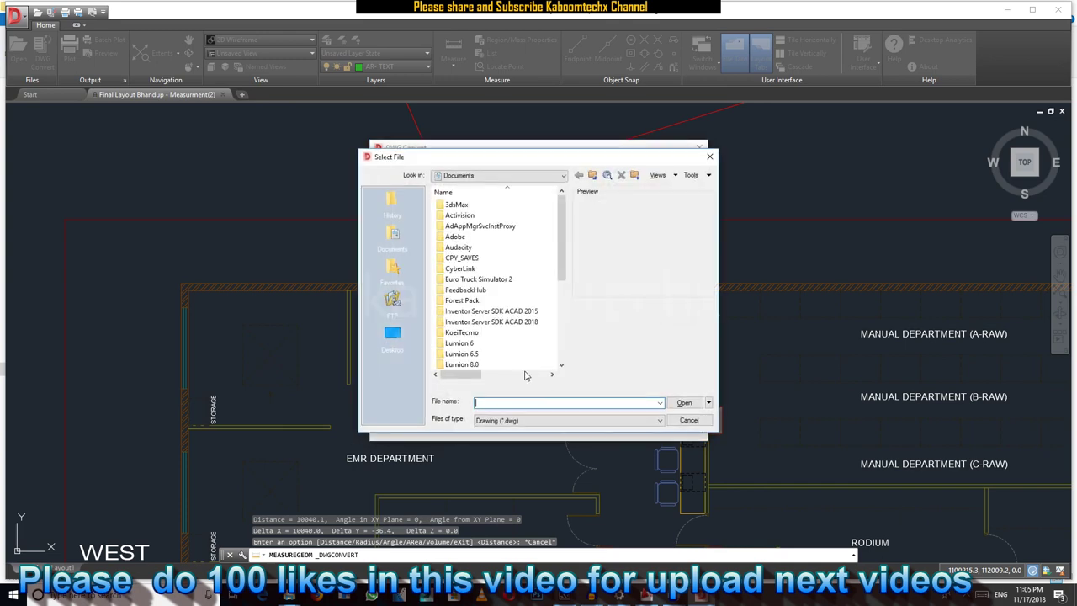
{"action": "scroll", "coordinate": [481, 319], "scroll_direction": "down", "scroll_amount": 2}
{"action": "scroll", "coordinate": [480, 320], "scroll_direction": "down", "scroll_amount": 1}
{"action": "left_click", "coordinate": [381, 345]}
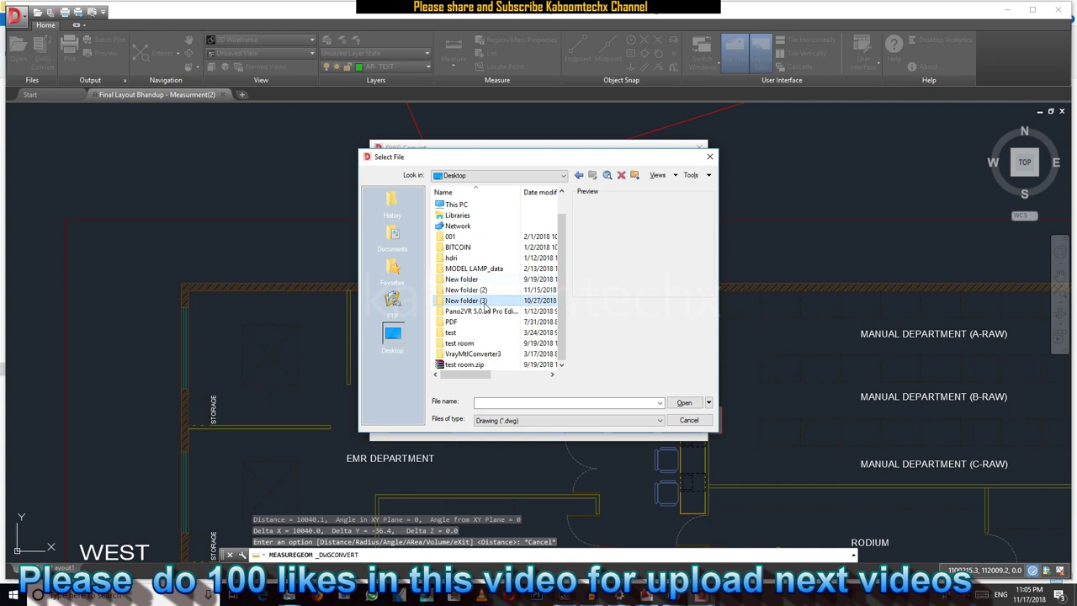
{"action": "double_click", "coordinate": [485, 302]}
{"action": "left_click", "coordinate": [591, 175]}
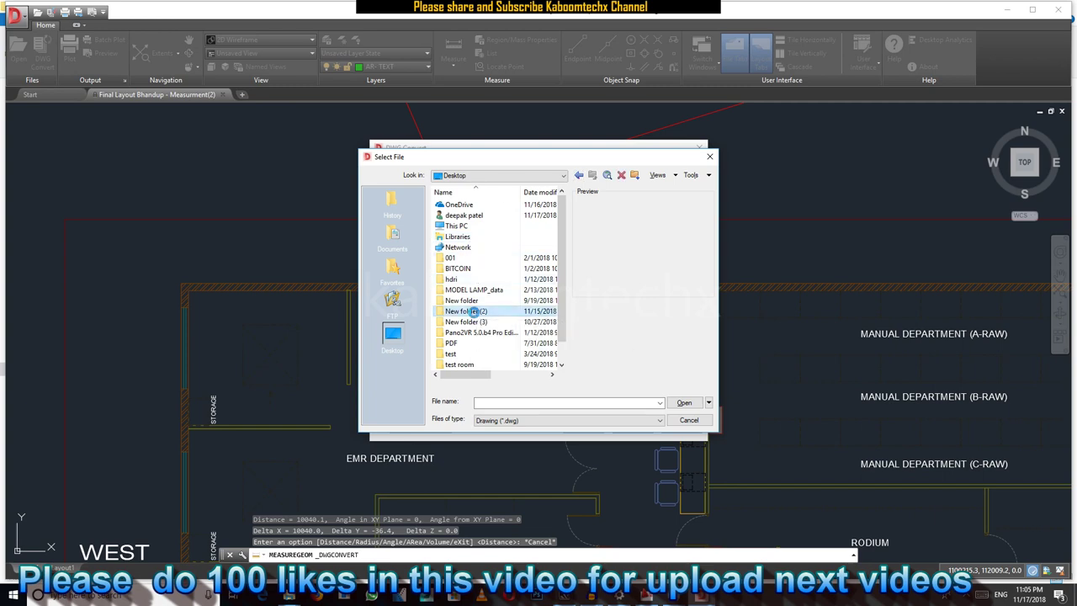
{"action": "double_click", "coordinate": [470, 308]}
{"action": "left_click", "coordinate": [475, 206]}
{"action": "left_click", "coordinate": [684, 402]}
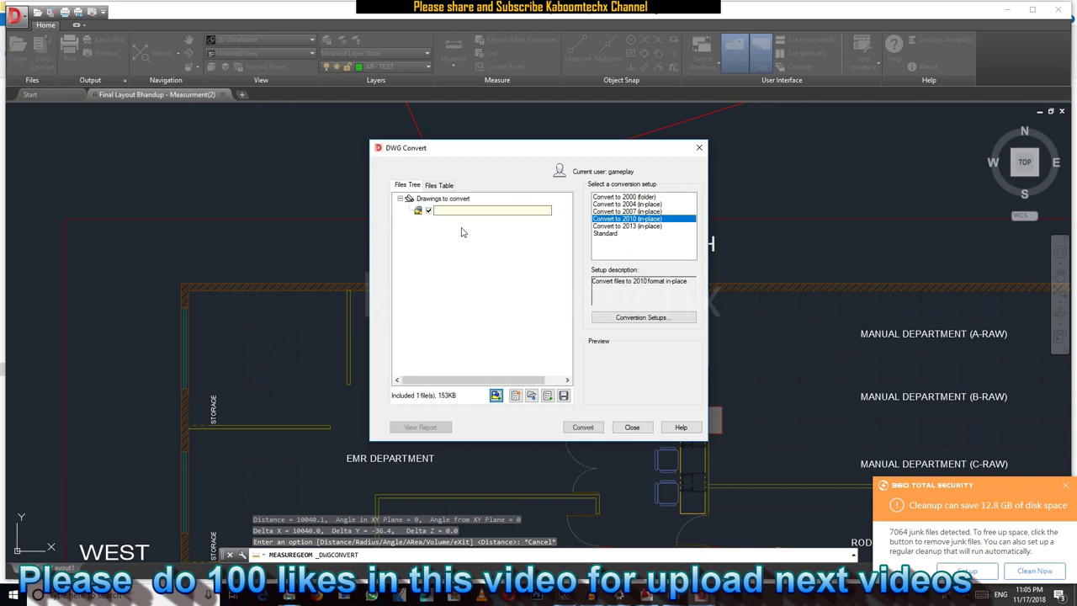
Convert to 2010 in place and confirm the 193 KB drawing plus 150 KB BAK in New folder (2)
{"action": "left_click", "coordinate": [1066, 486]}
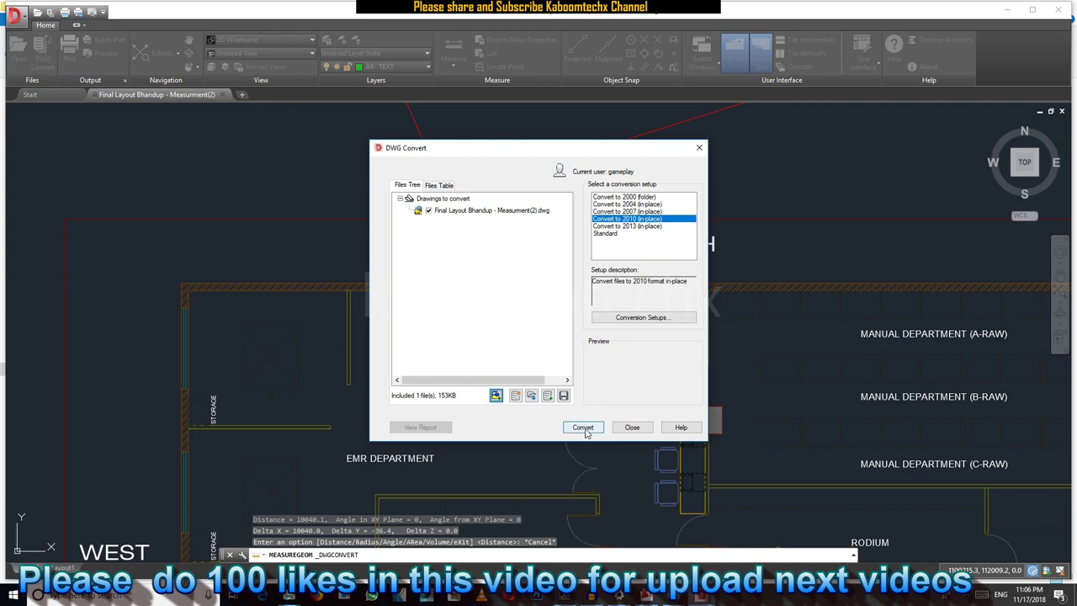
{"action": "left_click", "coordinate": [587, 431]}
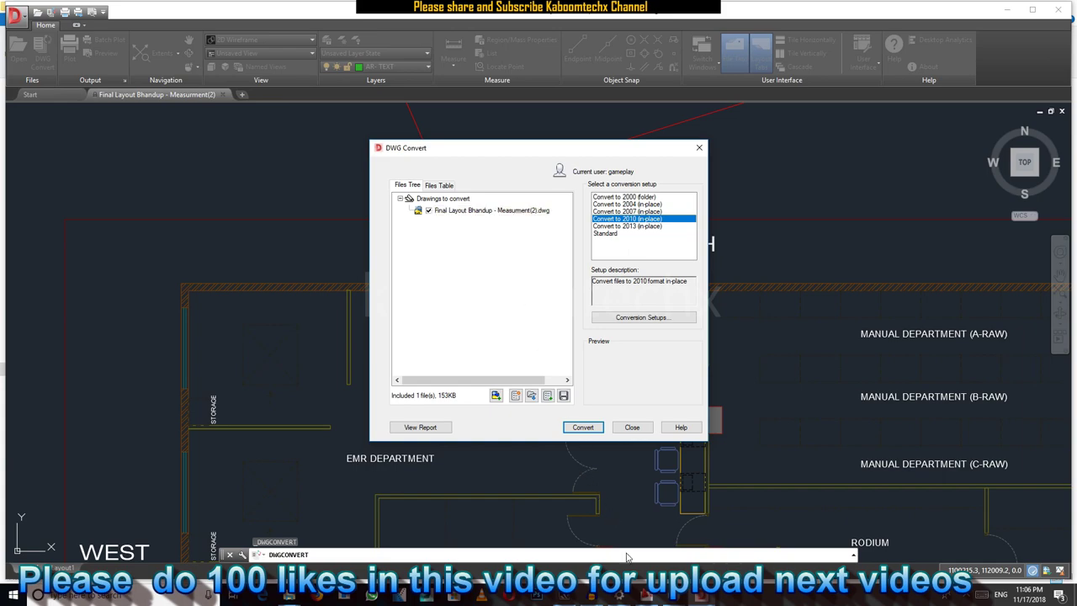
{"action": "mouse_move", "coordinate": [316, 595]}
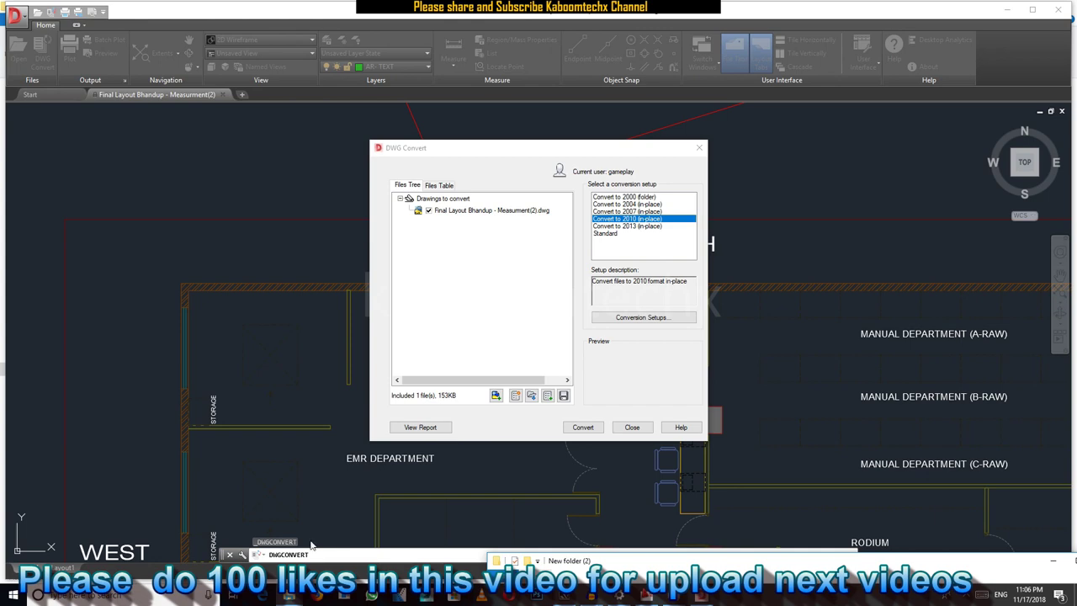
{"action": "left_click", "coordinate": [625, 568]}
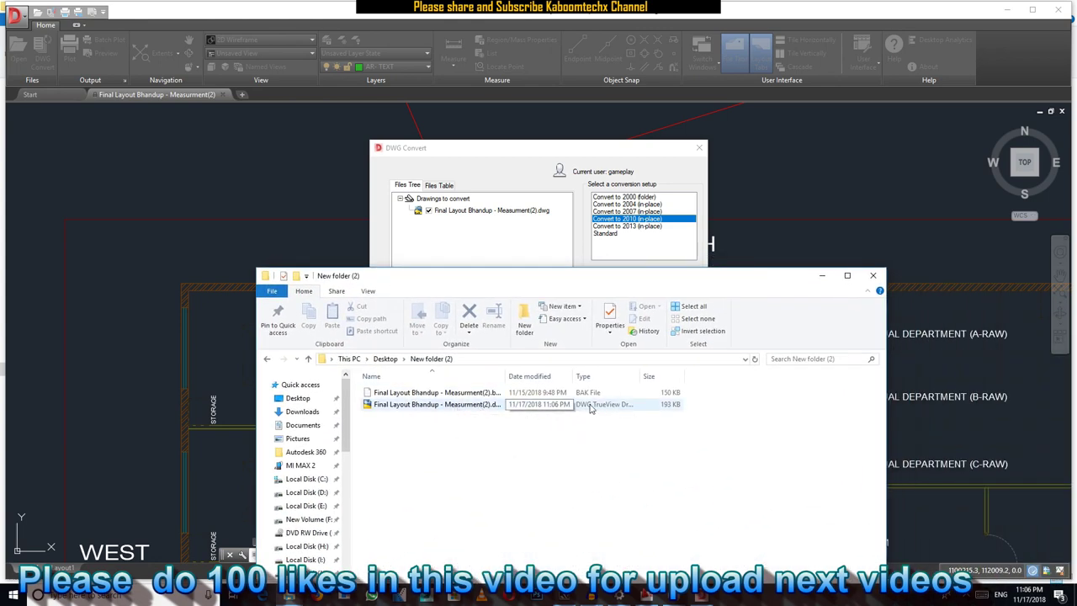
{"action": "left_click_drag", "start_coordinate": [641, 376], "coordinate": [763, 380]}
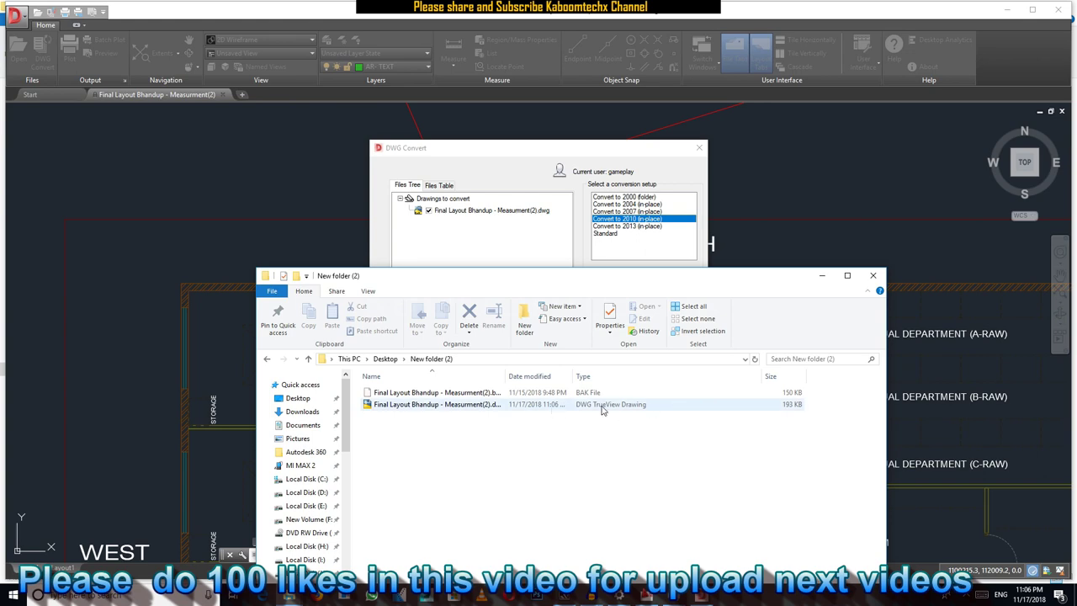
{"action": "left_click", "coordinate": [543, 411]}
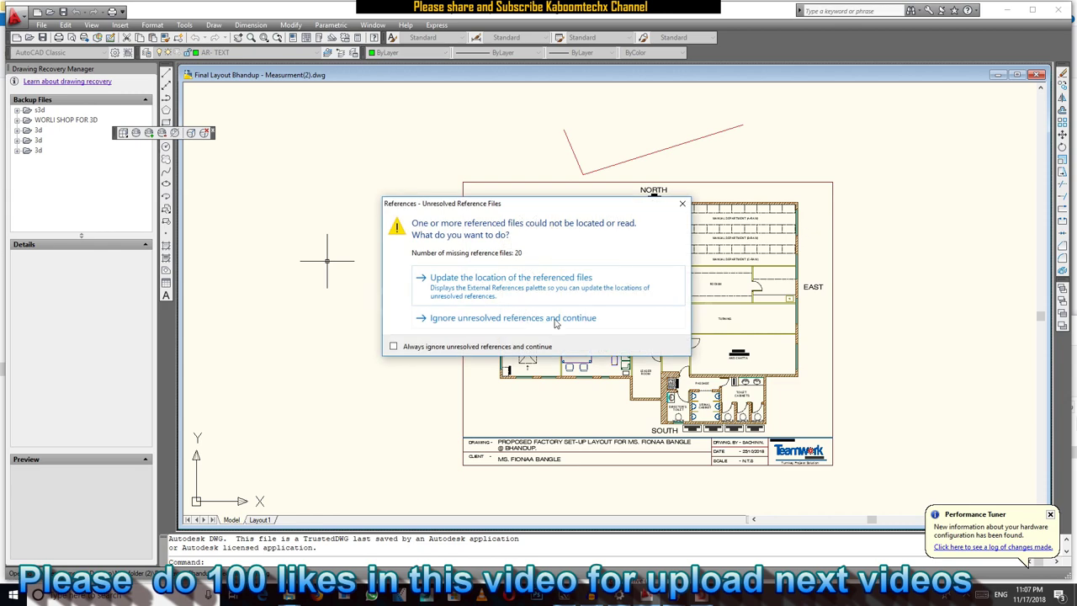
Open the drawing ignoring unresolved references, then zoom in toward the NORTH entrance
{"action": "left_click", "coordinate": [530, 318]}
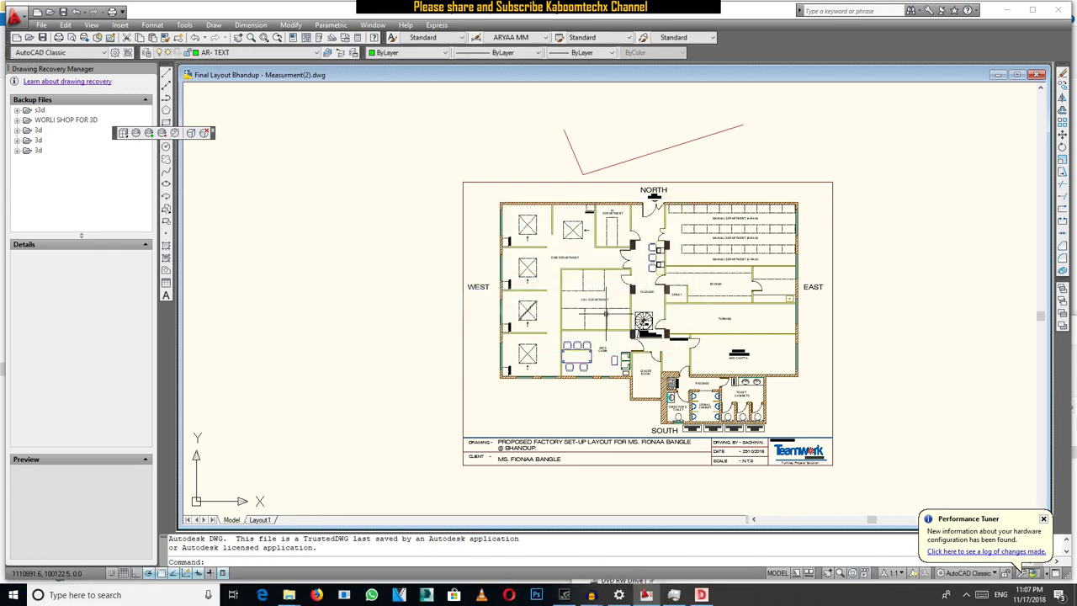
{"action": "middle_click_drag", "start_coordinate": [867, 357], "coordinate": [847, 362]}
{"action": "scroll", "coordinate": [1009, 336], "scroll_direction": "up", "scroll_amount": 1}
{"action": "middle_click_drag", "start_coordinate": [519, 331], "coordinate": [757, 395]}
{"action": "scroll", "coordinate": [758, 393], "scroll_direction": "up", "scroll_amount": 4}
{"action": "scroll", "coordinate": [758, 395], "scroll_direction": "up", "scroll_amount": 1}
{"action": "scroll", "coordinate": [769, 149], "scroll_direction": "down", "scroll_amount": 5}
{"action": "scroll", "coordinate": [692, 334], "scroll_direction": "up", "scroll_amount": 5}
{"action": "middle_click_drag", "start_coordinate": [665, 198], "coordinate": [656, 435]}
{"action": "scroll", "coordinate": [654, 308], "scroll_direction": "up", "scroll_amount": 3}
Pan across the plan over S4 DEPARTMENT, the west storage area, PASSAGE and MANUAL DEPARTMENT rows
{"action": "mouse_move", "coordinate": [1024, 432]}
{"action": "middle_mouse_down"}
{"action": "mouse_move", "coordinate": [836, 350]}
{"action": "mouse_move", "coordinate": [731, 337]}
{"action": "mouse_move", "coordinate": [642, 356]}
{"action": "mouse_move", "coordinate": [648, 335]}
{"action": "mouse_move", "coordinate": [950, 352]}
{"action": "middle_mouse_up"}
{"action": "scroll", "coordinate": [649, 335], "scroll_direction": "up", "scroll_amount": 2}
{"action": "scroll", "coordinate": [404, 211], "scroll_direction": "up", "scroll_amount": 1}
{"action": "mouse_move", "coordinate": [404, 211]}
{"action": "middle_mouse_down"}
{"action": "mouse_move", "coordinate": [757, 383]}
{"action": "mouse_move", "coordinate": [809, 369]}
{"action": "middle_mouse_up"}
{"action": "middle_click_drag", "start_coordinate": [513, 370], "coordinate": [757, 301]}
{"action": "scroll", "coordinate": [757, 300], "scroll_direction": "up", "scroll_amount": 1}
{"action": "middle_click_drag", "start_coordinate": [808, 272], "coordinate": [804, 160]}
{"action": "mouse_move", "coordinate": [631, 386]}
{"action": "middle_mouse_down"}
{"action": "mouse_move", "coordinate": [665, 305]}
{"action": "mouse_move", "coordinate": [493, 234]}
{"action": "mouse_move", "coordinate": [522, 471]}
{"action": "mouse_move", "coordinate": [572, 494]}
{"action": "middle_mouse_up"}
{"action": "middle_click_drag", "start_coordinate": [921, 278], "coordinate": [854, 365]}
{"action": "middle_click_drag", "start_coordinate": [934, 93], "coordinate": [833, 407]}
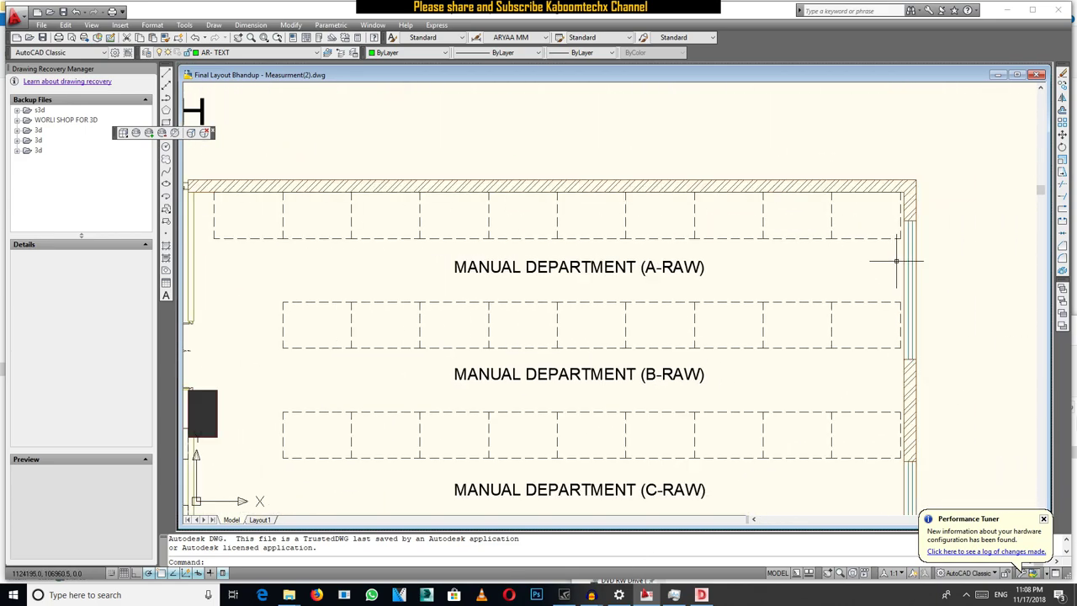